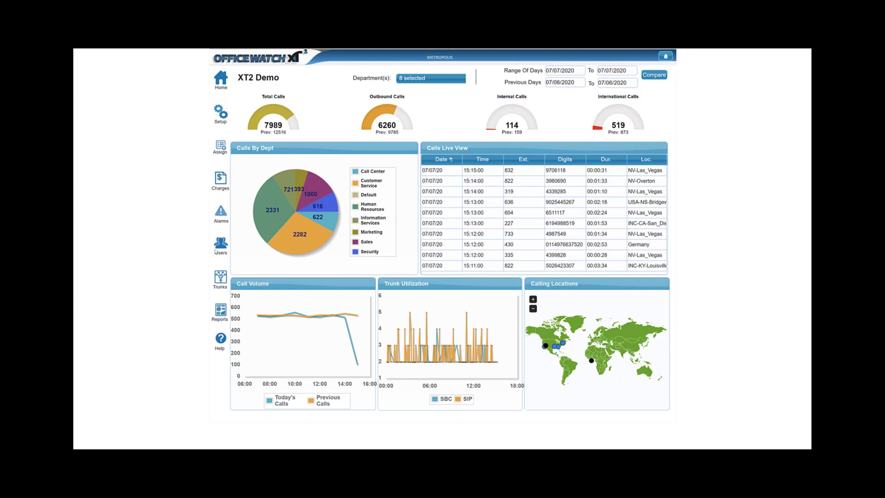
# Open the Web Users list from the users section
pyautogui.click(219, 246)
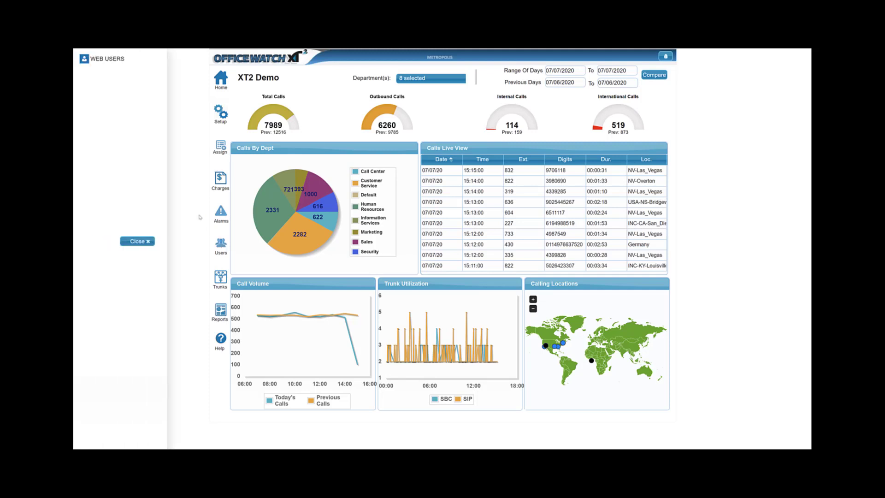
pyautogui.click(96, 61)
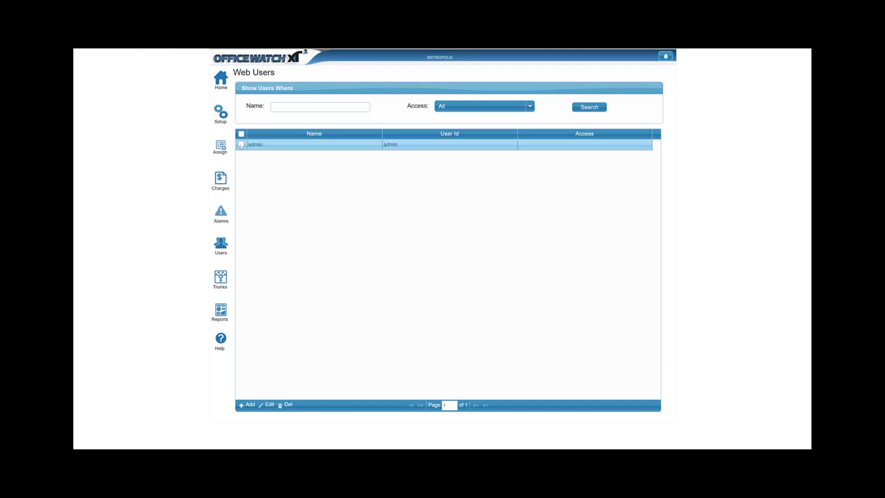
# Open the form for adding a web user, review its Reports and Department options, and cancel it
pyautogui.click(248, 407)
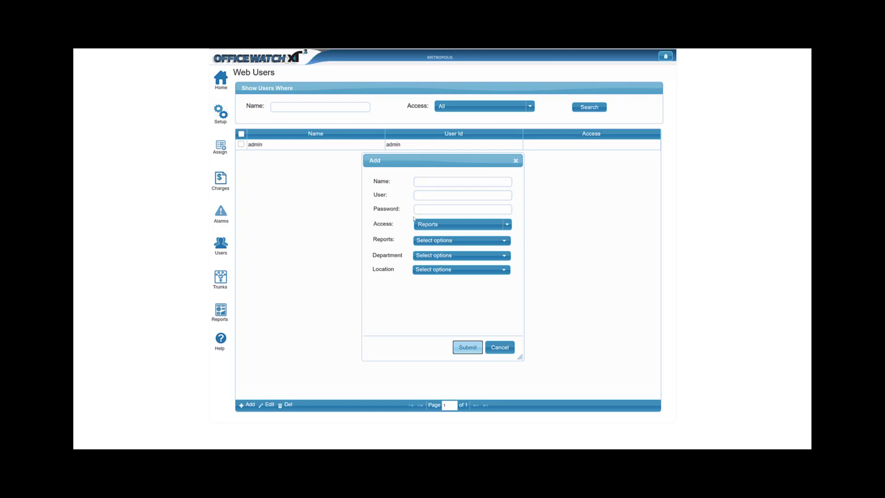
pyautogui.click(433, 240)
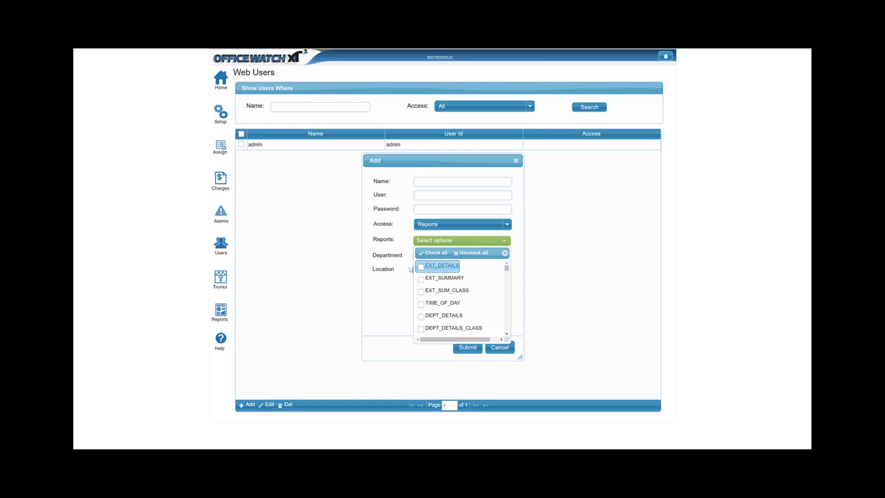
pyautogui.click(378, 285)
pyautogui.click(457, 256)
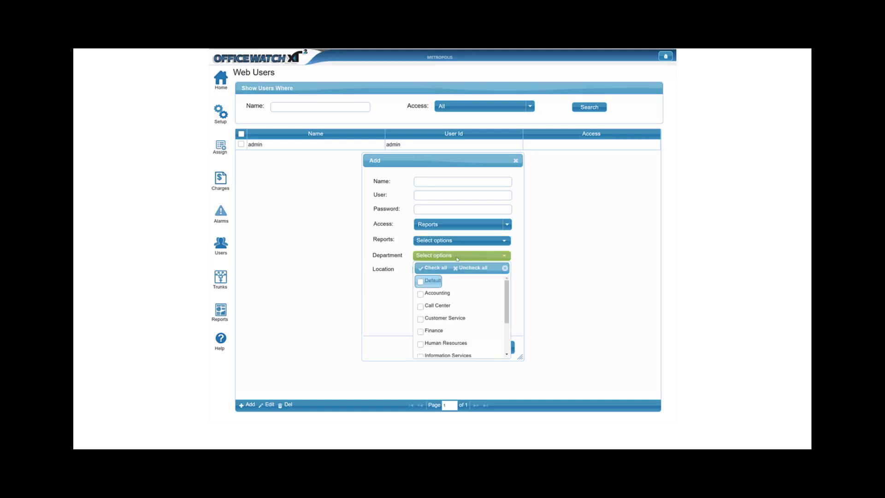
pyautogui.click(457, 257)
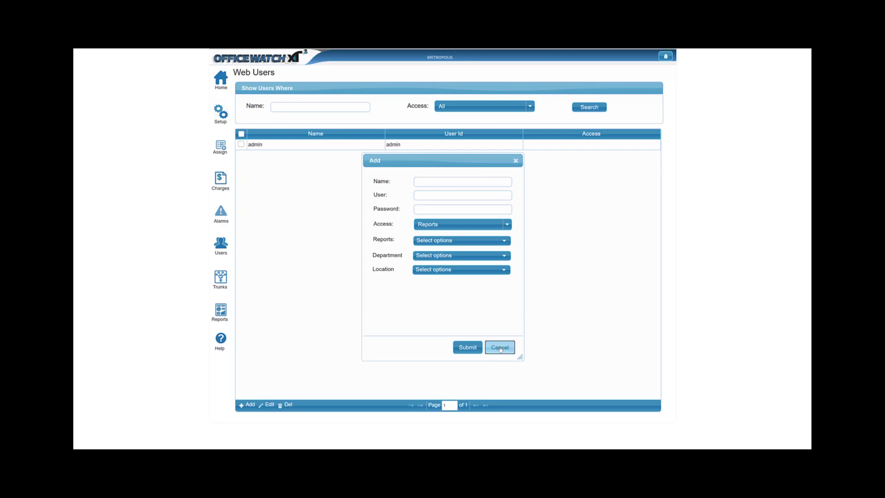
pyautogui.click(500, 348)
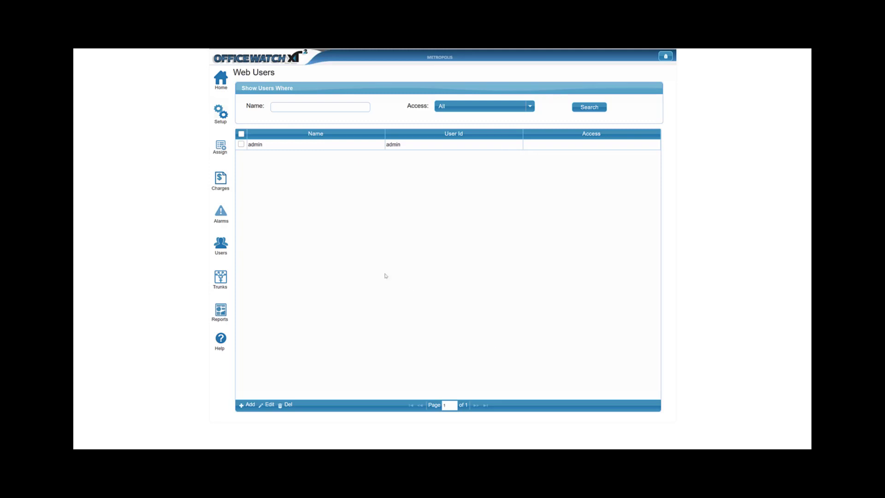
# Return to the dashboard and zoom into the Trunk Utilization chart, then close the enlarged view
pyautogui.click(219, 81)
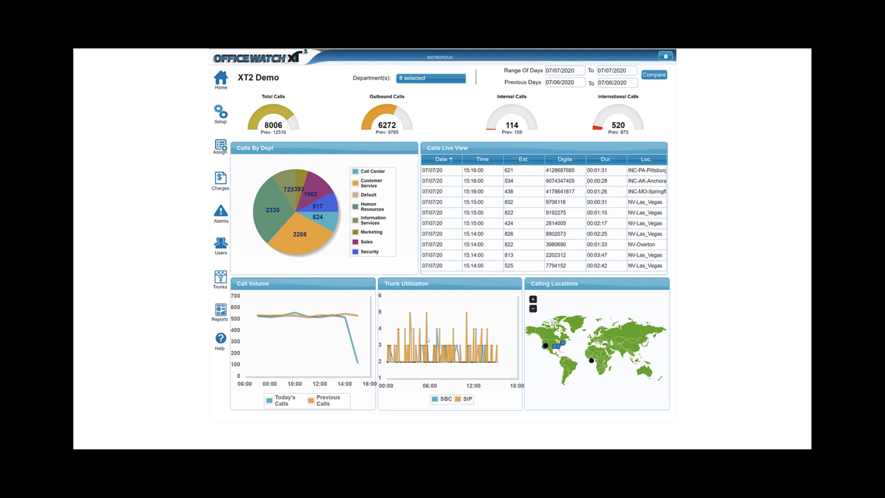
pyautogui.rightClick(438, 311)
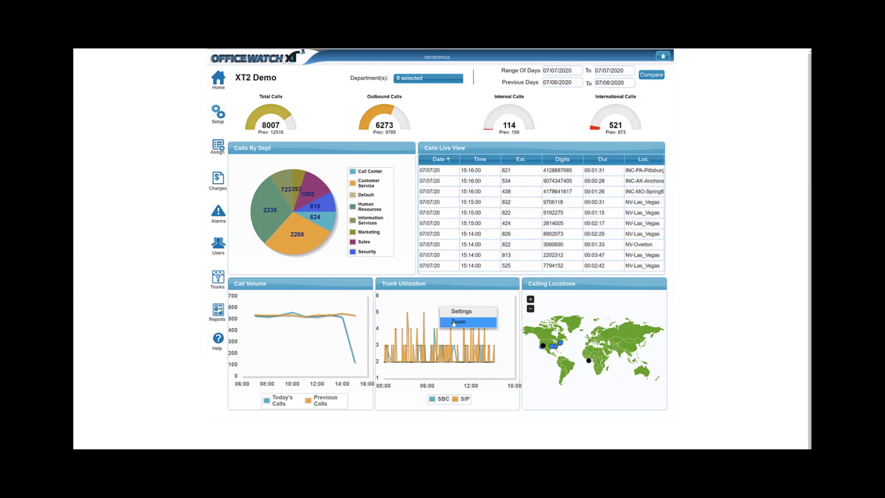
pyautogui.click(454, 322)
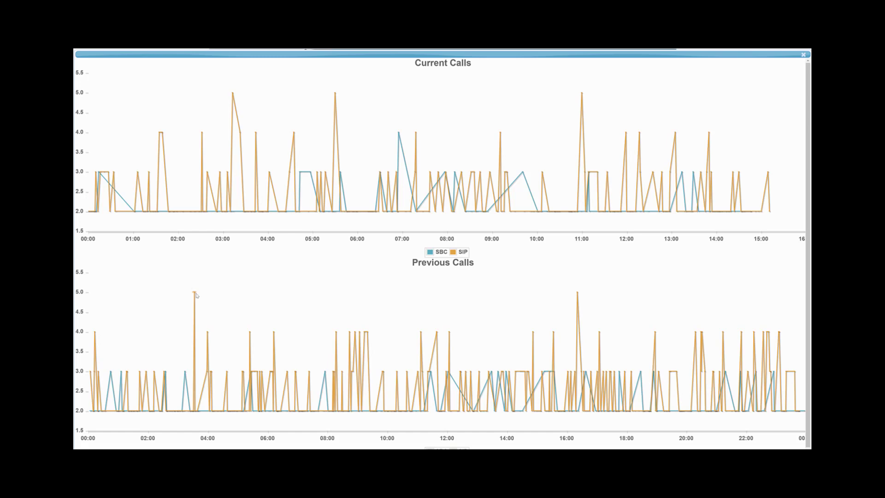
pyautogui.moveTo(195, 295)
pyautogui.click(804, 55)
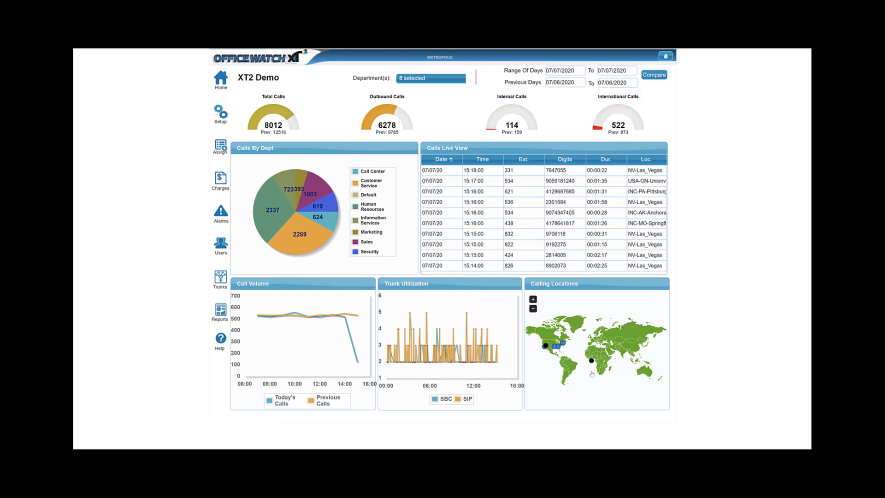
# Open the Calls Live View context menu to see its report options, then dismiss it
pyautogui.scroll(2, 592, 375)
pyautogui.scroll(-2, 557, 355)
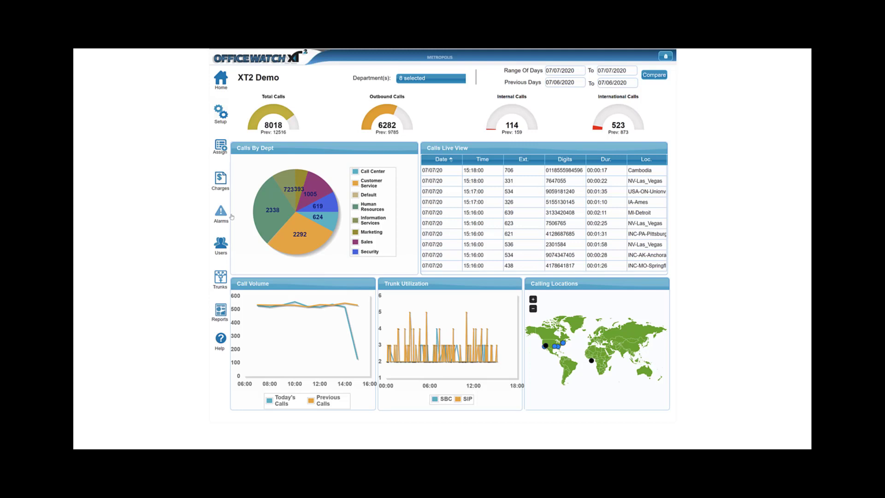
pyautogui.rightClick(514, 193)
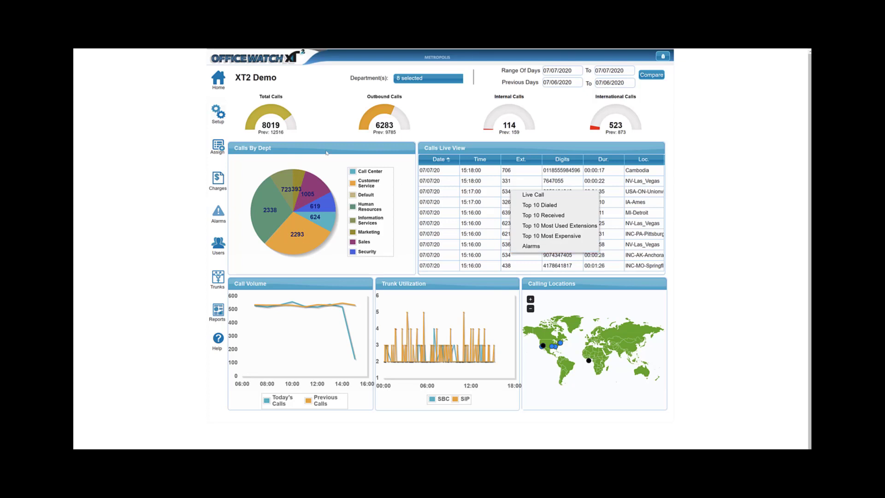
pyautogui.rightClick(325, 171)
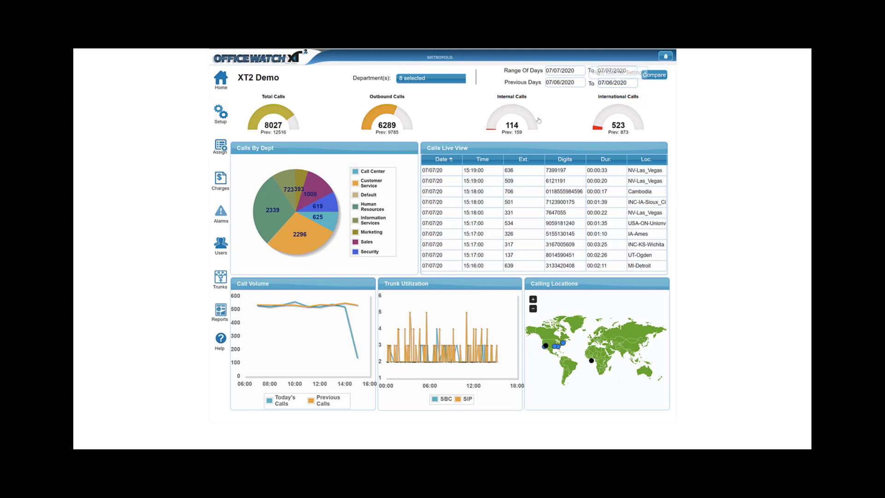
# Open the outbound calls detail list from its gauge, scroll through it, and close it
pyautogui.click(388, 129)
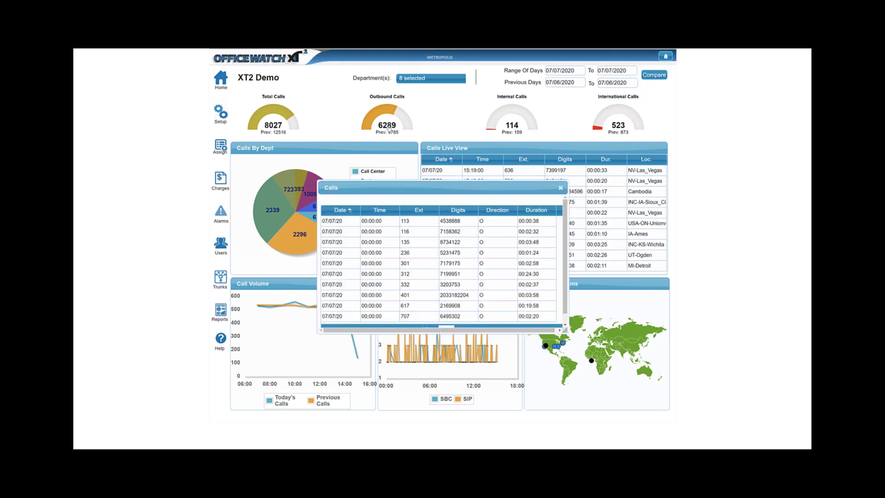
pyautogui.scroll(-1, 389, 242)
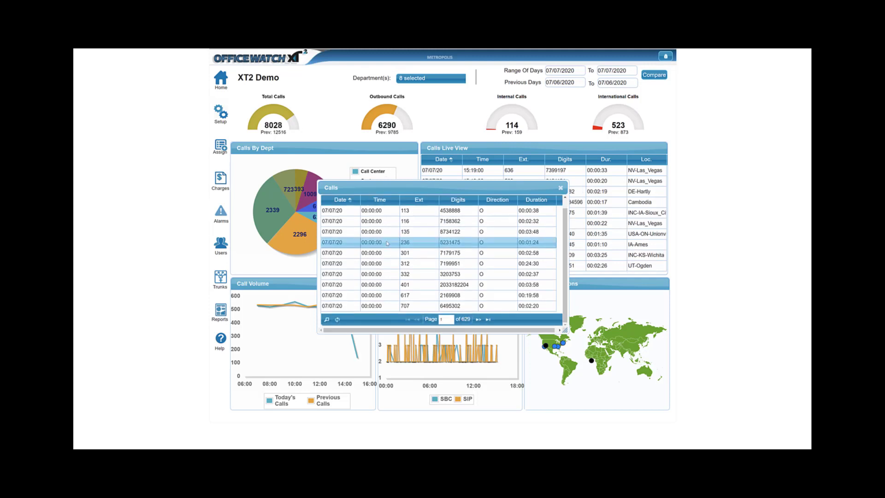
pyautogui.scroll(1, 388, 242)
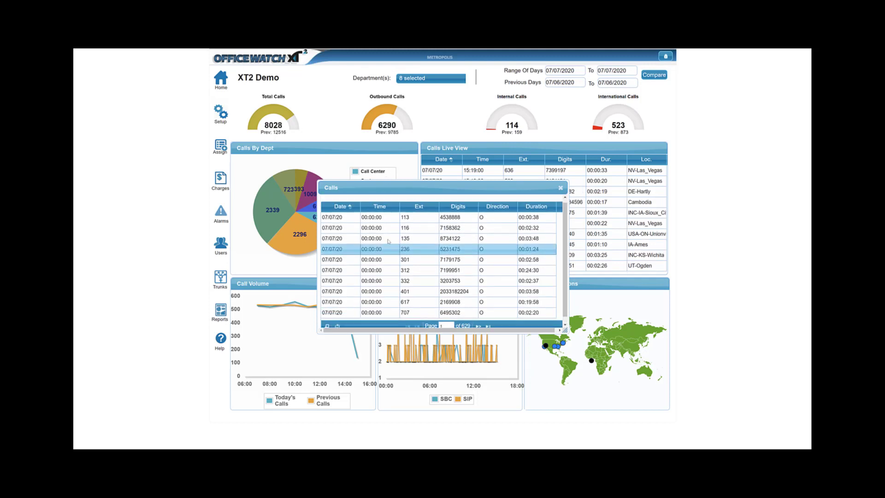
pyautogui.click(560, 188)
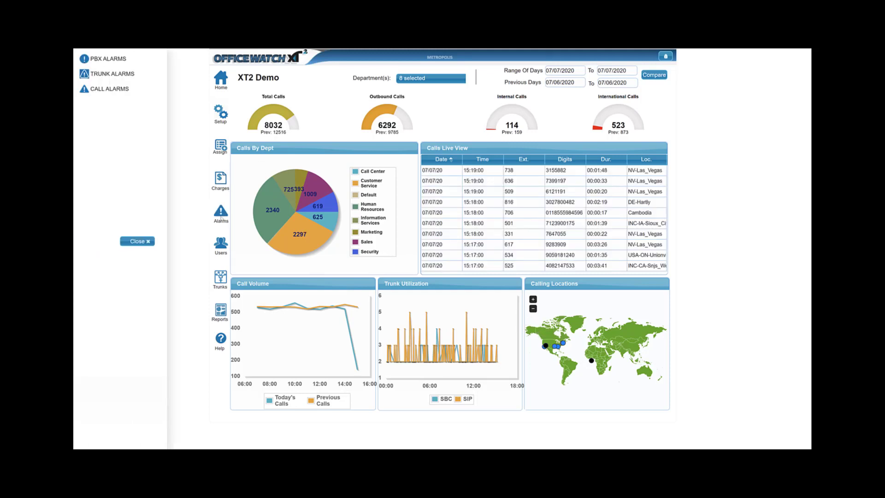
# Open PBX Alarms and review the alarm sound and load-from-site options without changing them
pyautogui.click(130, 66)
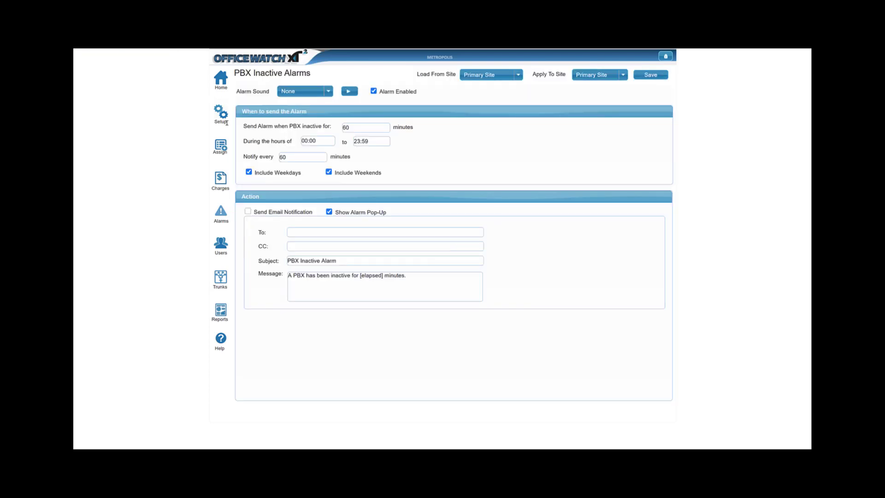
pyautogui.click(307, 91)
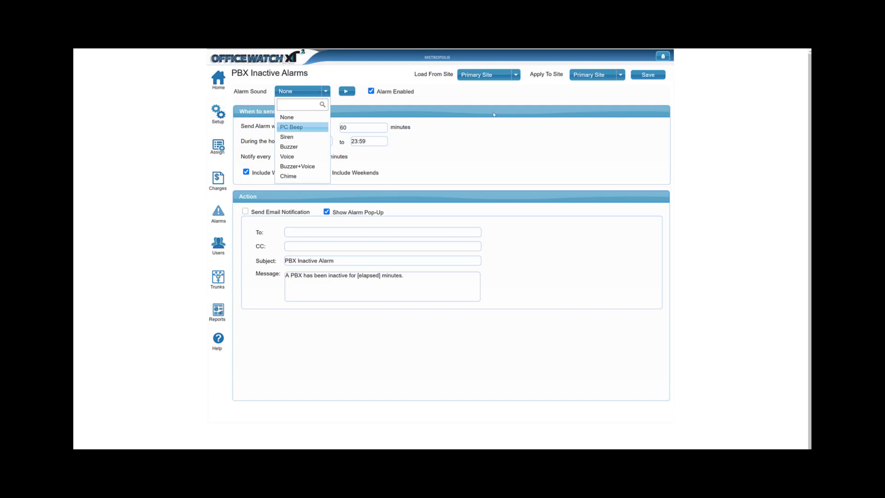
pyautogui.click(449, 124)
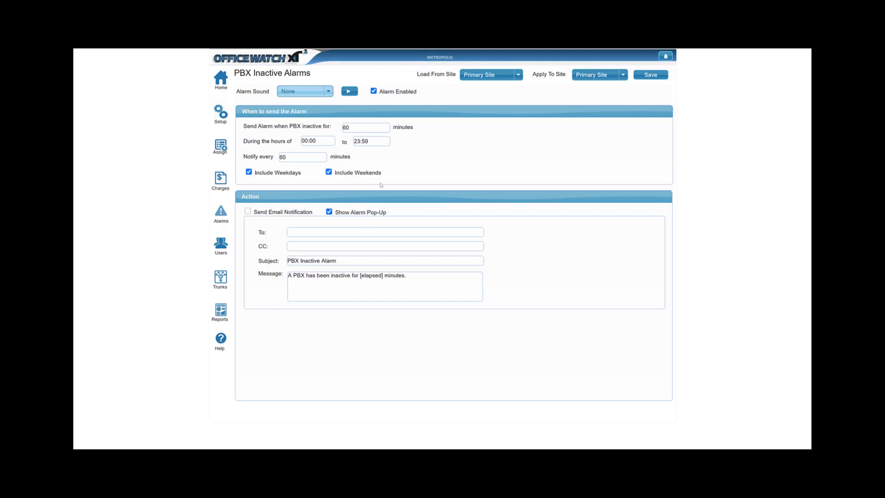
pyautogui.click(509, 80)
pyautogui.click(510, 79)
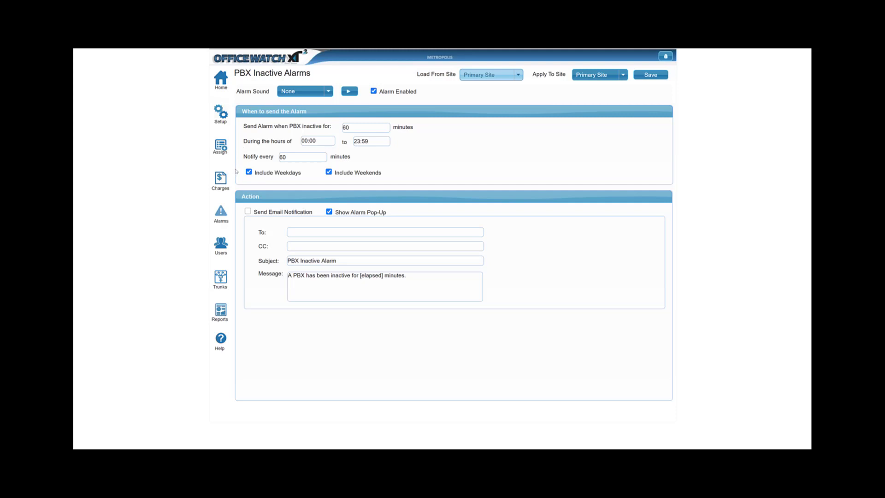
# Open the Emergency call alarm for editing and review its call-type options
pyautogui.click(220, 210)
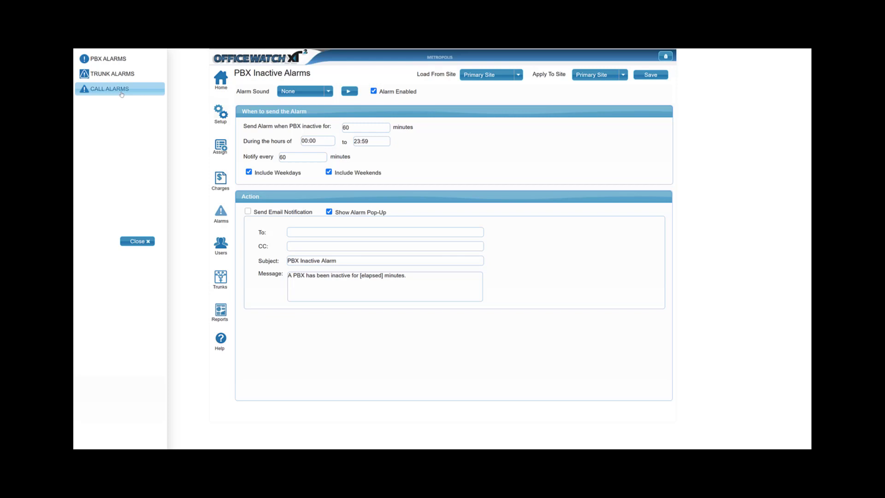
pyautogui.click(126, 93)
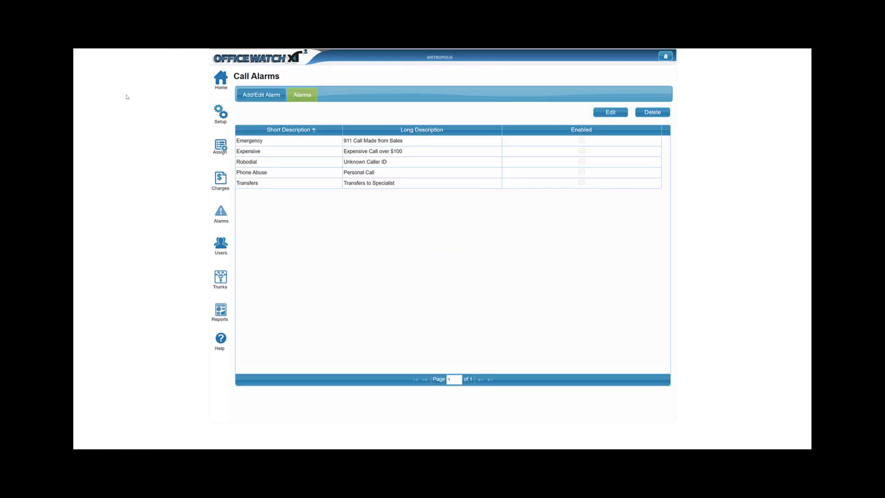
pyautogui.click(284, 140)
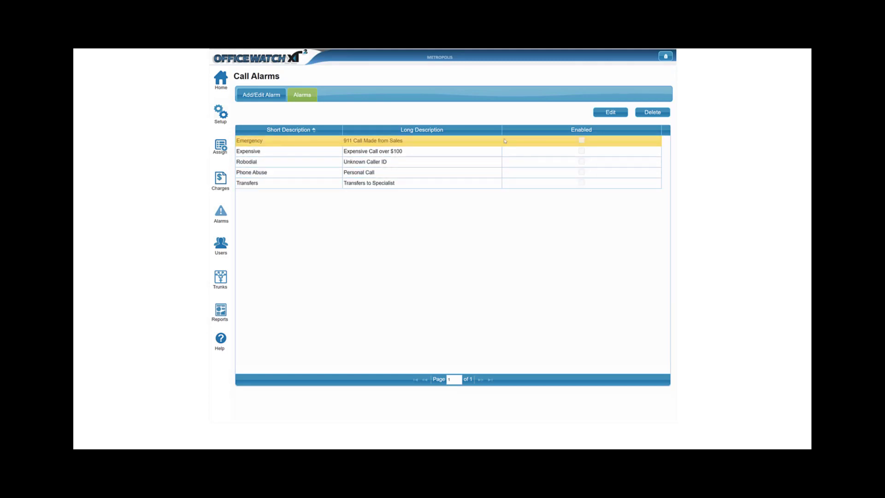
pyautogui.click(612, 113)
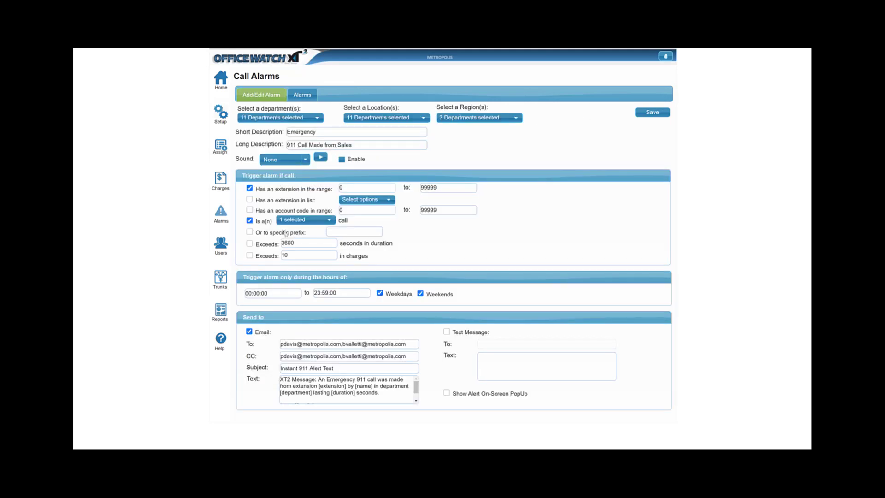
pyautogui.click(311, 222)
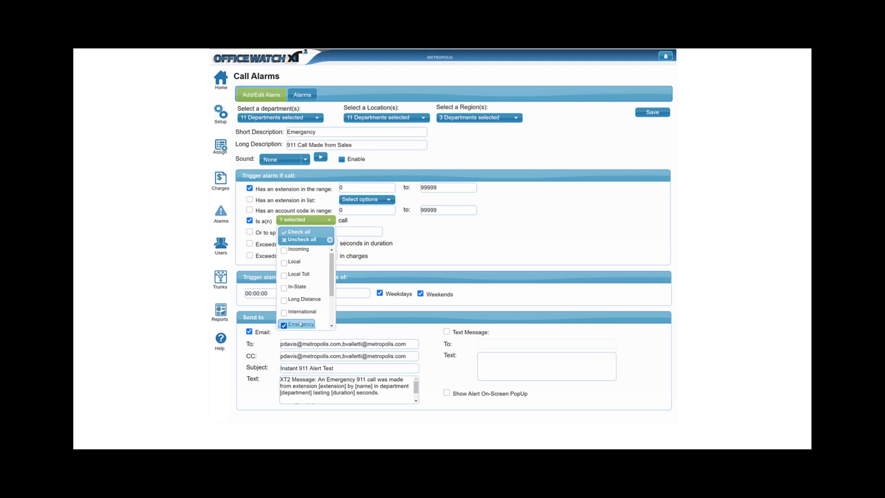
pyautogui.click(494, 253)
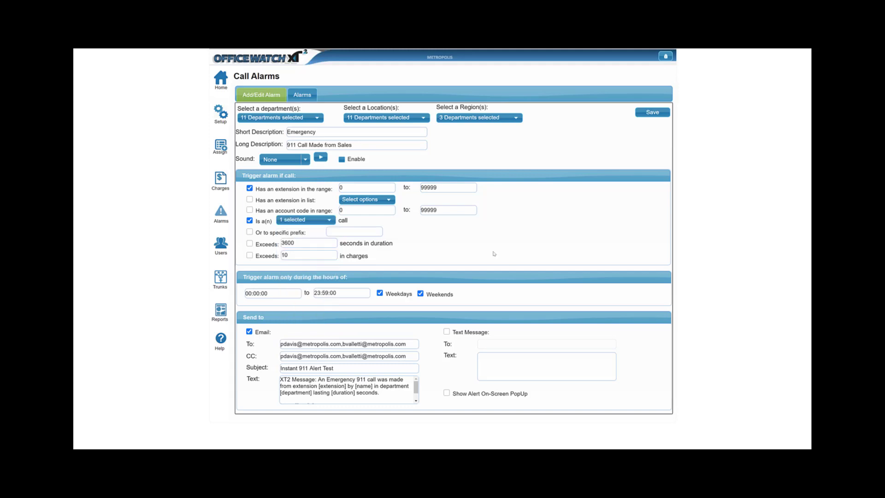
# Enable the duration condition and set the Exceeds seconds value to 0
pyautogui.click(249, 244)
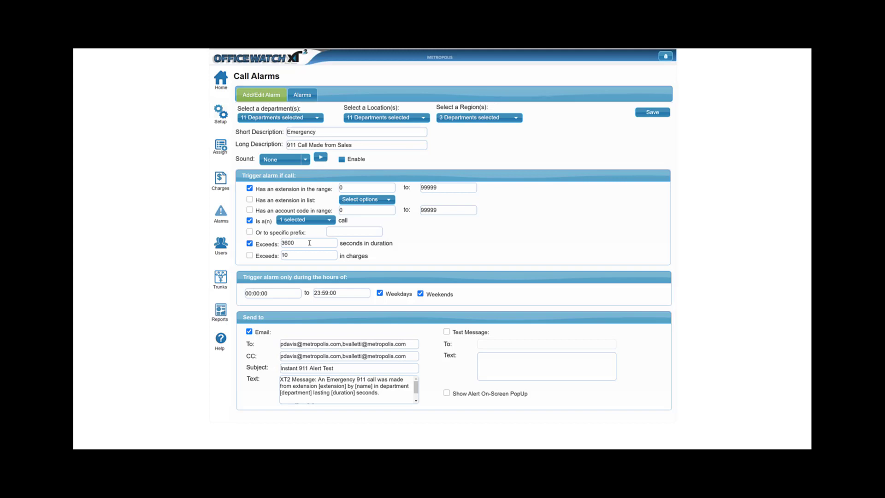
pyautogui.press('Tab')
pyautogui.write('5')
pyautogui.press('BackSpace')
pyautogui.write('0')
# Highlight the e-mail CC recipients and the message placeholders, then select the text message box
pyautogui.moveTo(311, 345); pyautogui.dragTo(367, 365)
pyautogui.moveTo(290, 356); pyautogui.dragTo(303, 367)
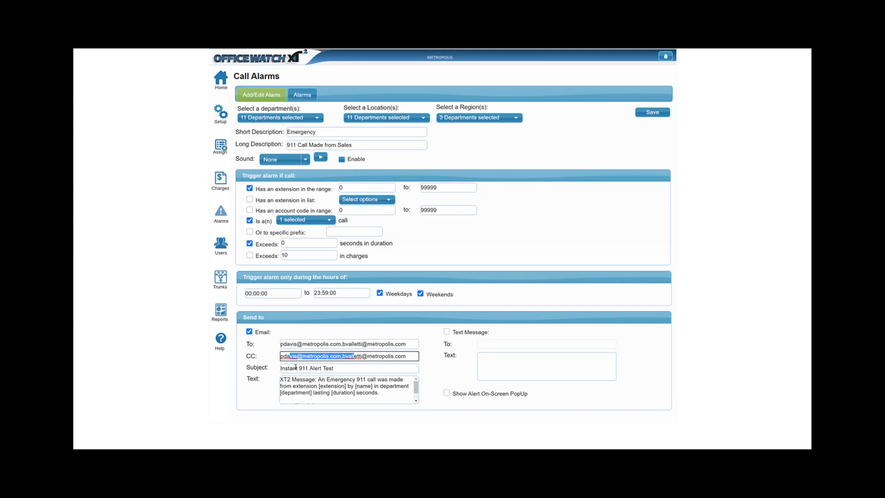
pyautogui.moveTo(292, 386); pyautogui.dragTo(368, 386)
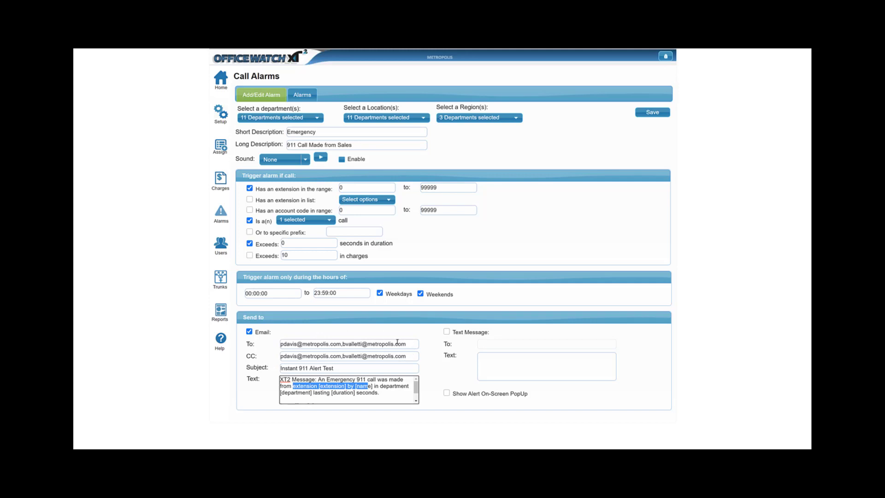
pyautogui.click(480, 371)
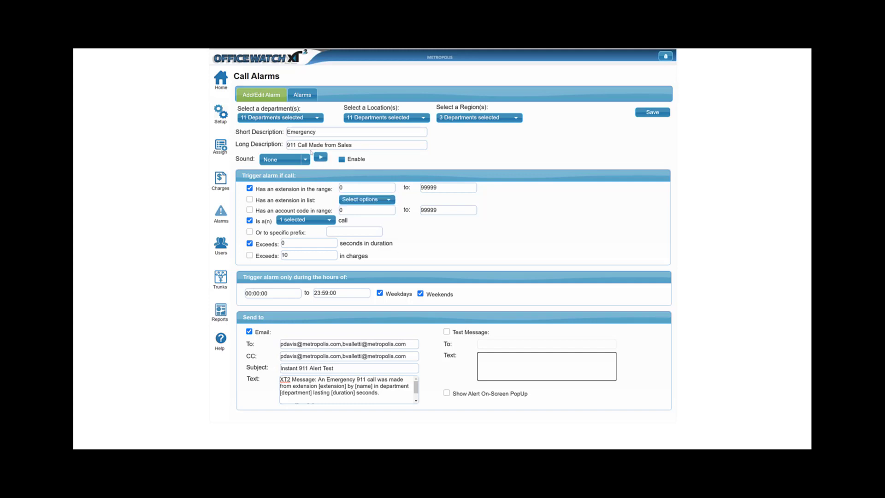
# Review the alarm sound options and open the region selection list
pyautogui.click(302, 161)
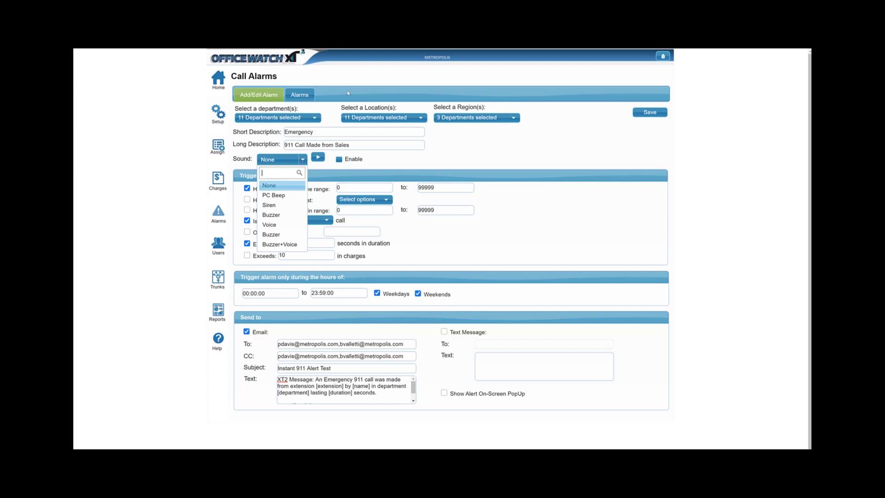
pyautogui.click(316, 117)
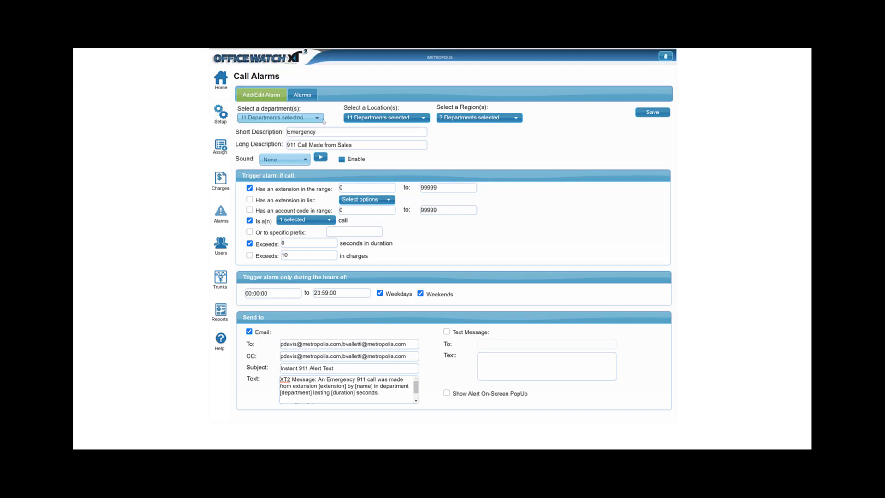
pyautogui.click(469, 119)
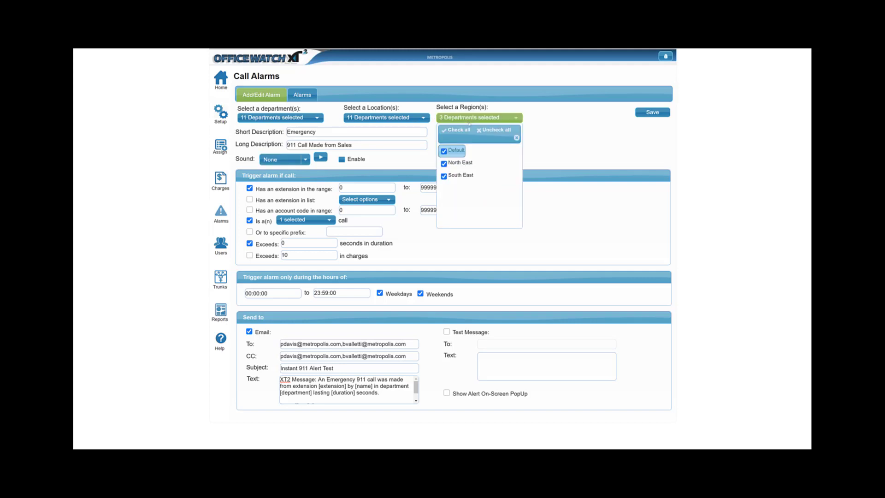
# Open the Expensive call alarm for editing from the call alarms list
pyautogui.click(541, 101)
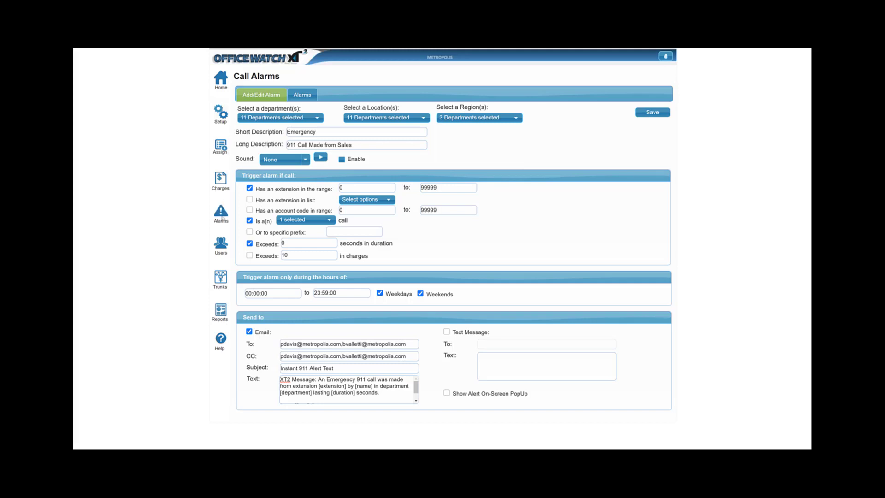
pyautogui.click(222, 214)
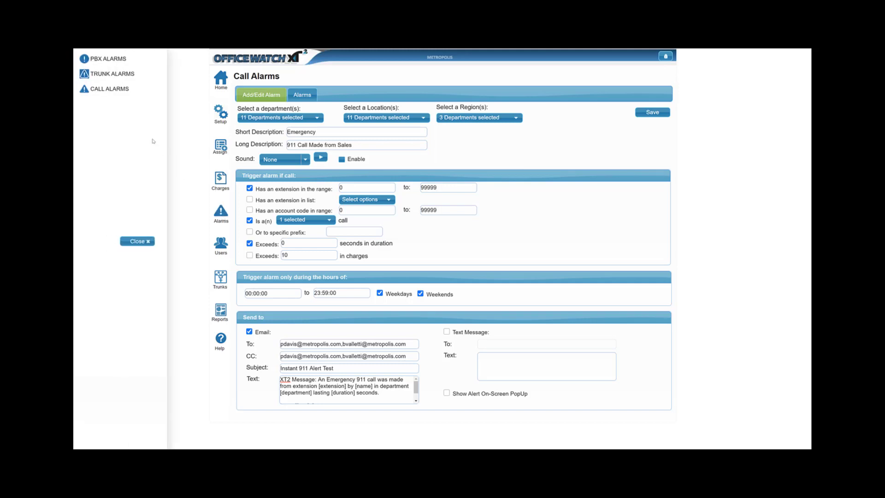
pyautogui.click(121, 98)
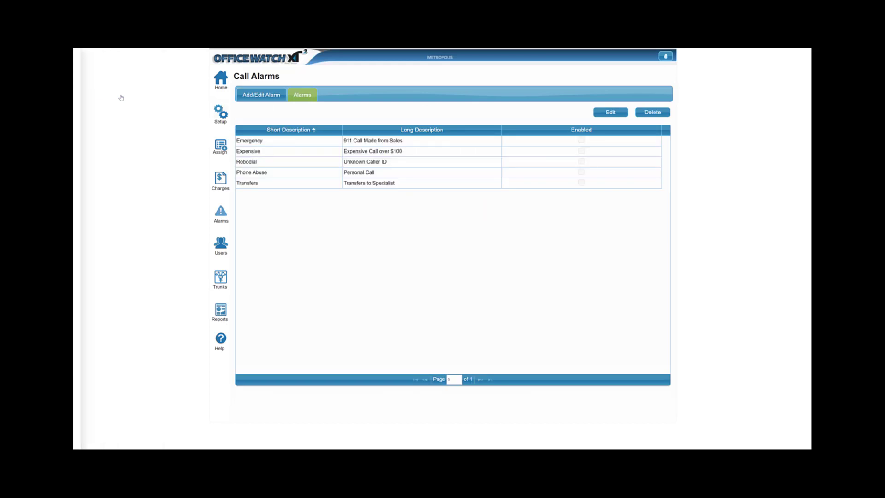
pyautogui.click(280, 151)
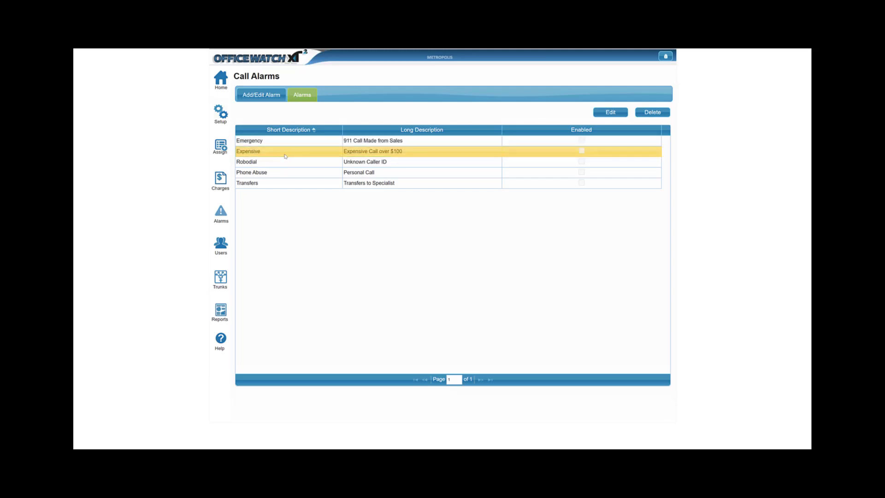
pyautogui.click(608, 113)
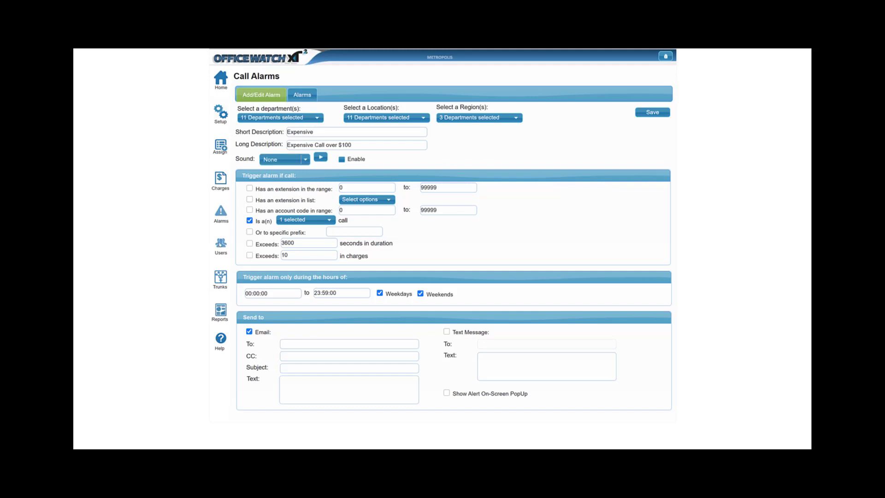
# Open the Trunk Alarms list and view the add-record form, then cancel it
pyautogui.click(221, 243)
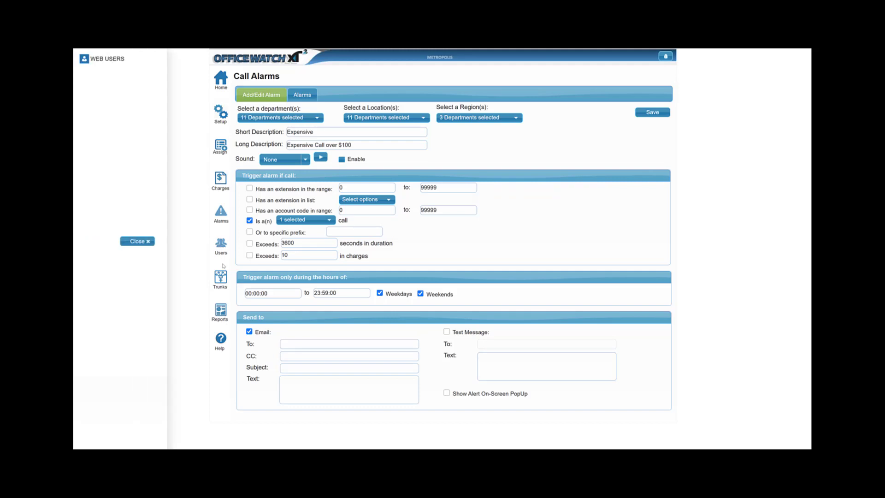
pyautogui.click(223, 217)
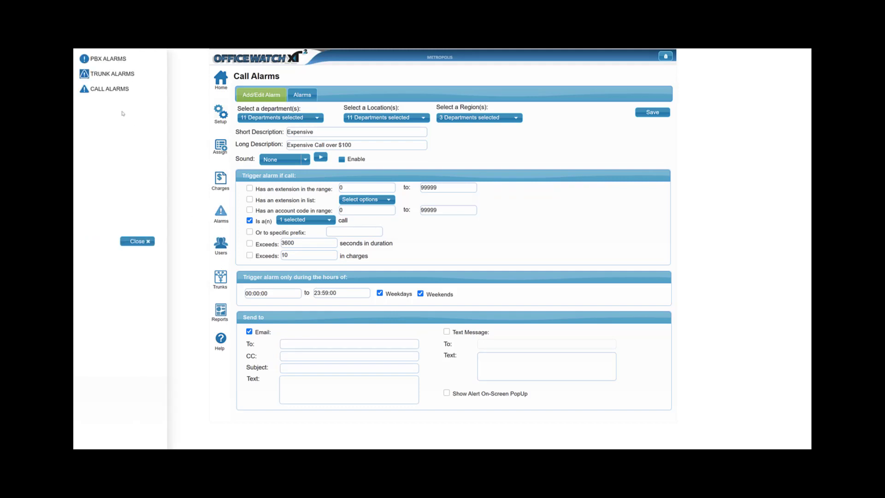
pyautogui.click(127, 80)
pyautogui.click(128, 80)
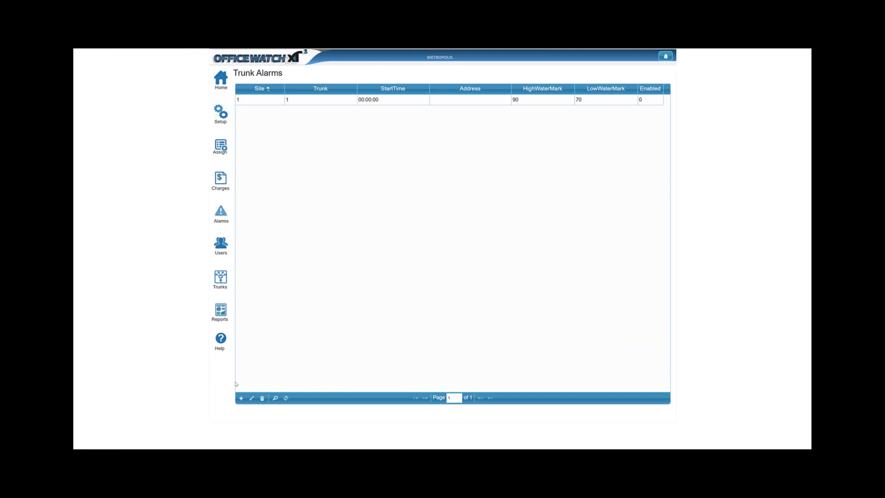
pyautogui.click(240, 398)
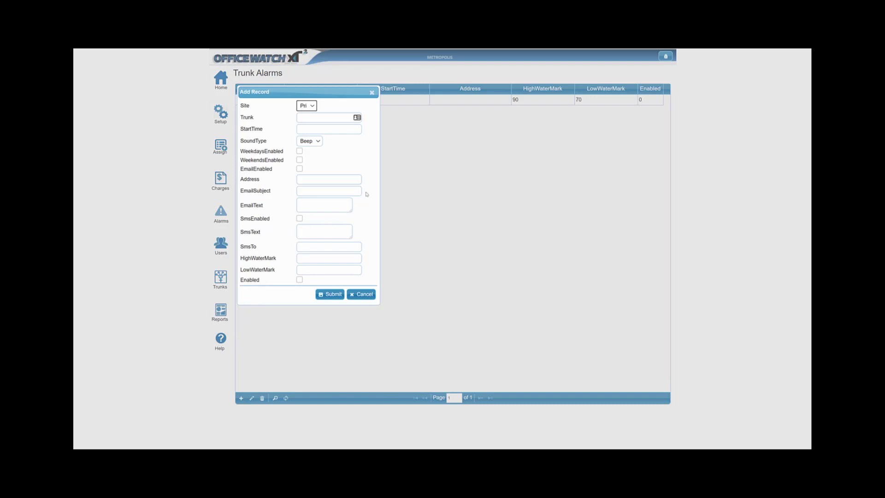
pyautogui.click(365, 294)
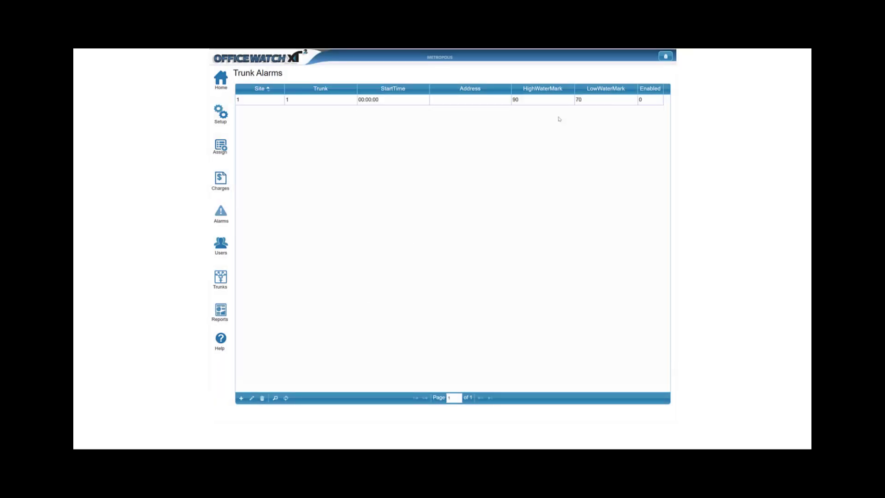
# Return to the dashboard and open the Trunk Definitions list
pyautogui.click(607, 104)
pyautogui.click(222, 82)
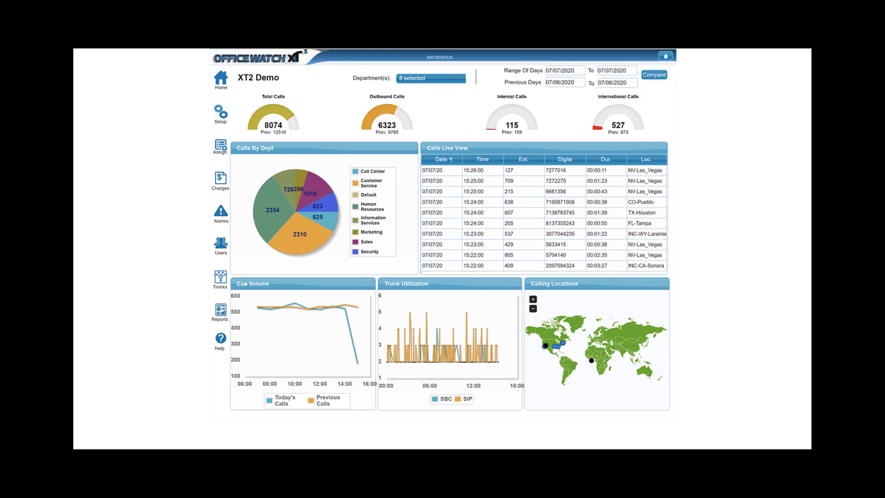
pyautogui.click(218, 283)
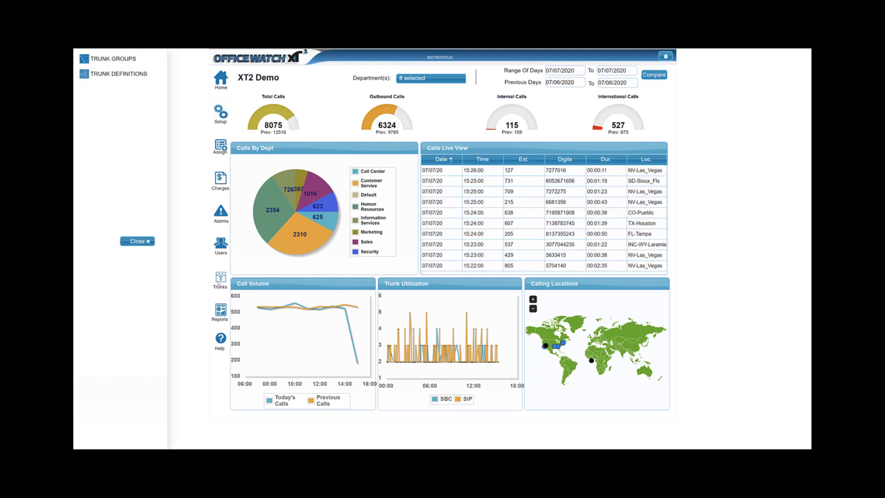
pyautogui.click(129, 78)
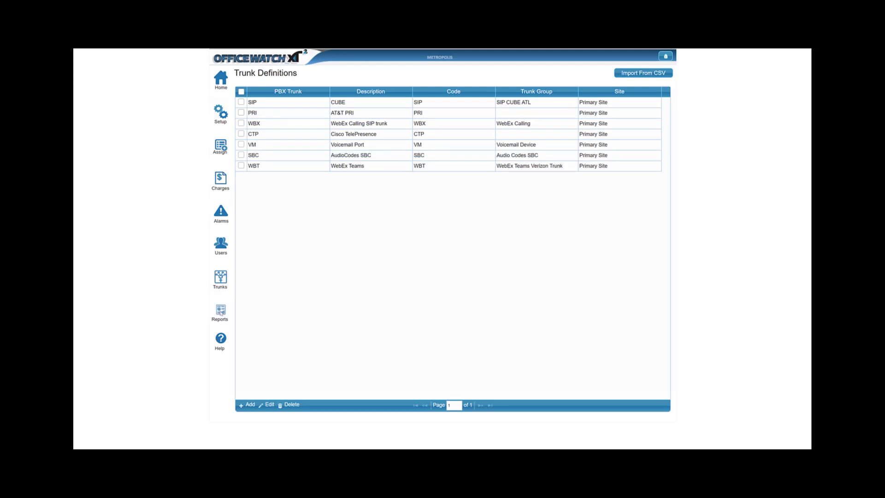
# Open the Extension Details Report and review its date and time range fields
pyautogui.click(221, 311)
pyautogui.click(121, 67)
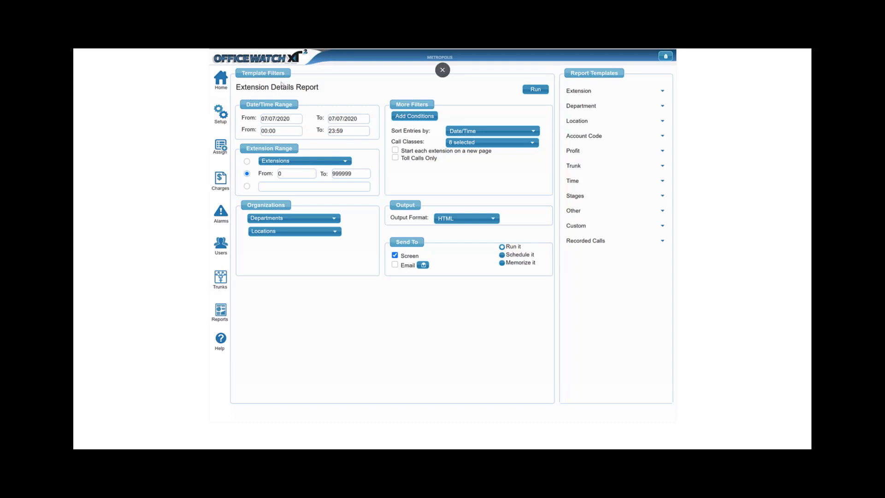
pyautogui.rightClick(275, 114)
pyautogui.click(266, 115)
pyautogui.click(262, 119)
pyautogui.click(343, 119)
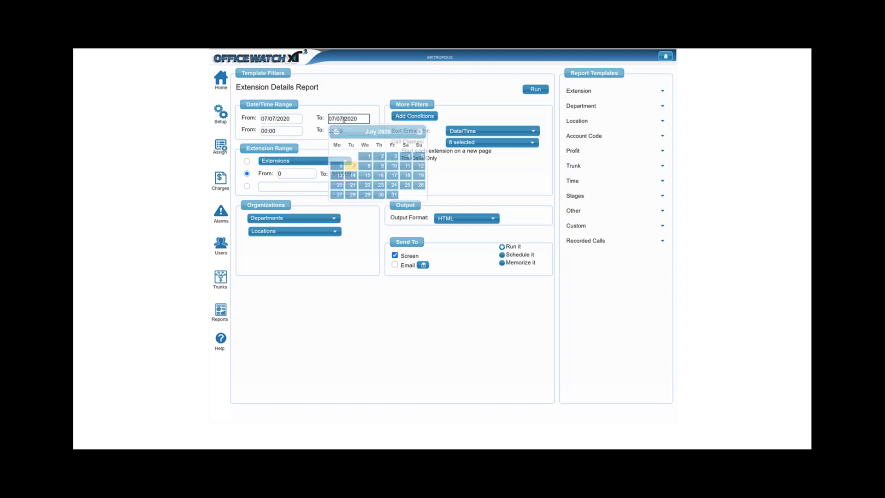
pyautogui.click(290, 132)
pyautogui.click(362, 129)
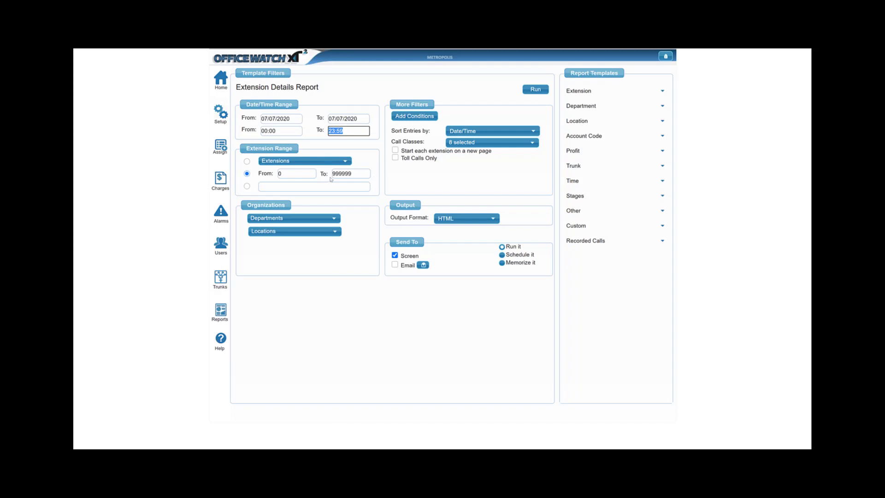
pyautogui.click(300, 161)
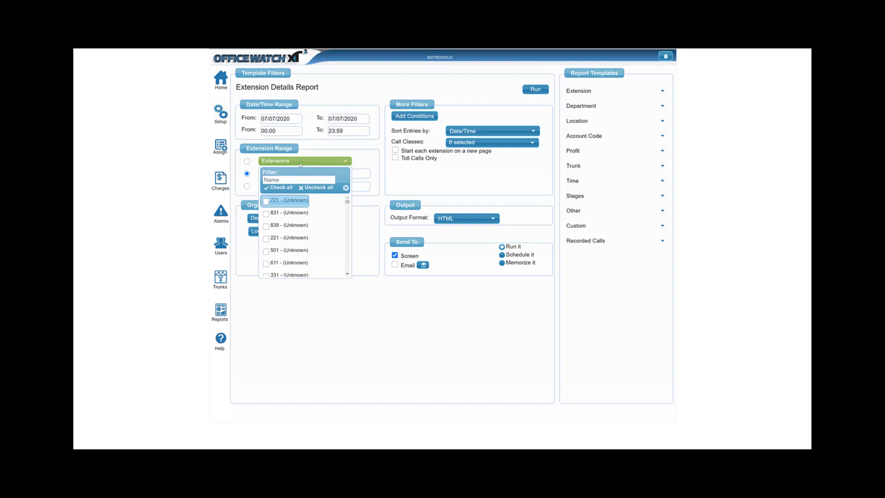
pyautogui.click(299, 164)
pyautogui.click(366, 173)
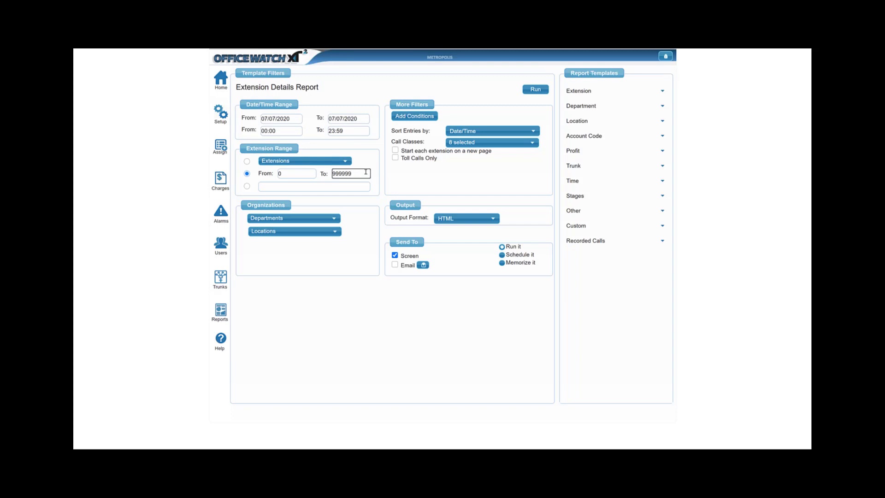
pyautogui.write('9999')
# Review the department, location and call class selections of the report filters
pyautogui.click(317, 218)
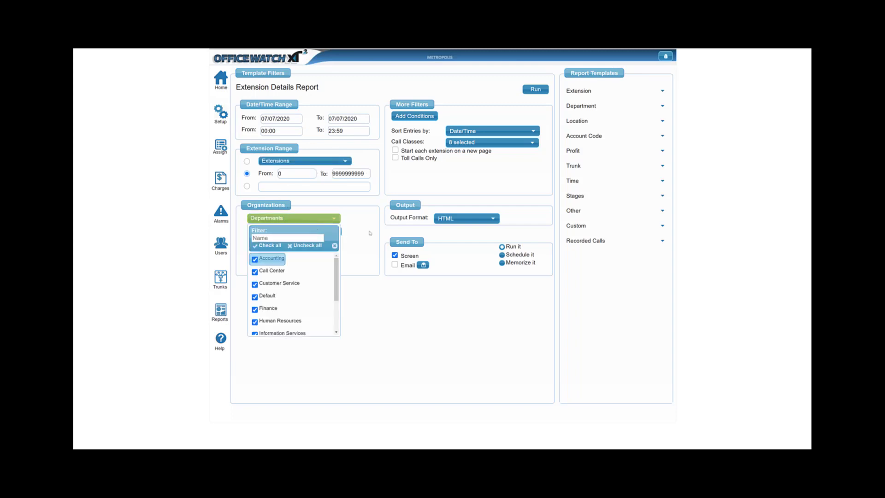
pyautogui.click(370, 233)
pyautogui.click(316, 232)
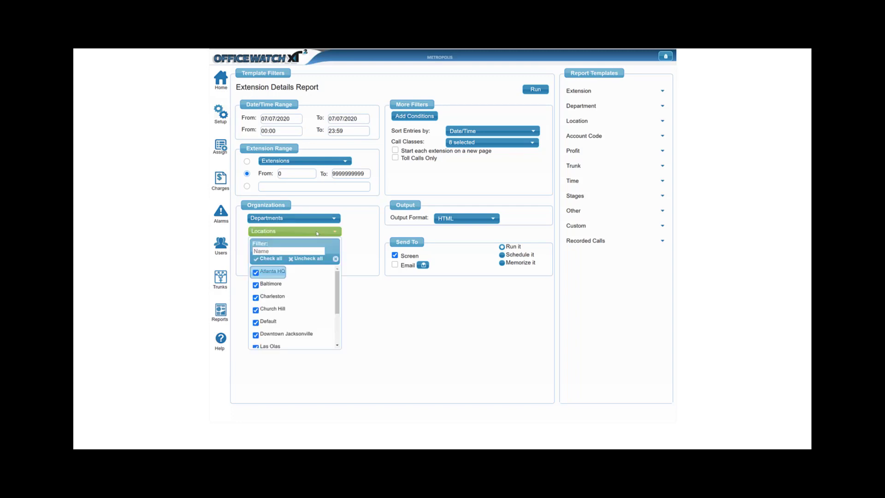
pyautogui.click(373, 206)
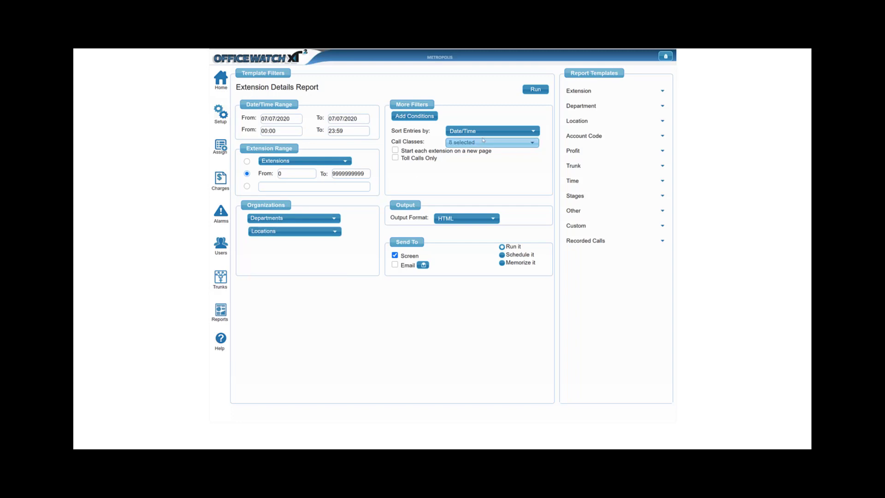
pyautogui.click(503, 142)
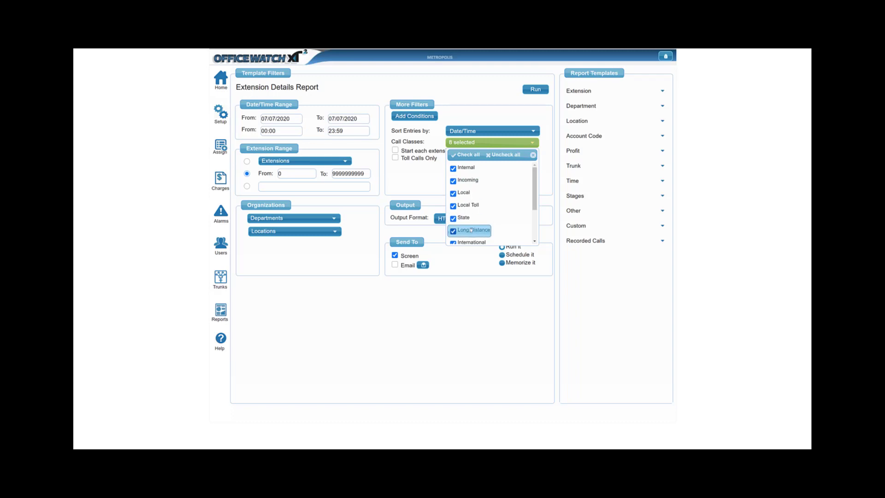
pyautogui.scroll(-1, 471, 229)
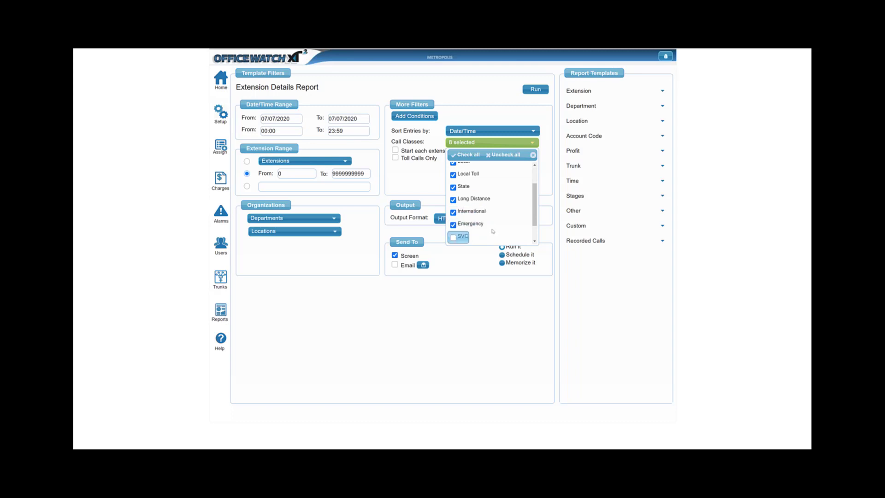
pyautogui.scroll(-1, 492, 228)
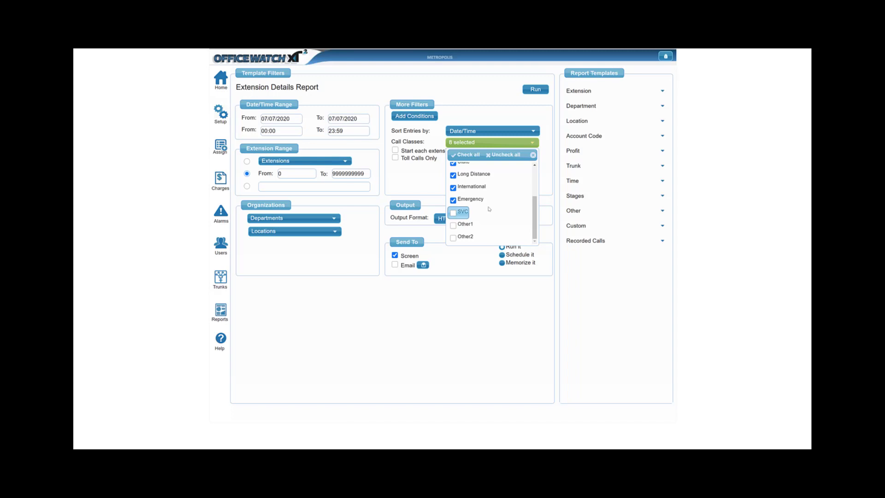
pyautogui.click(472, 114)
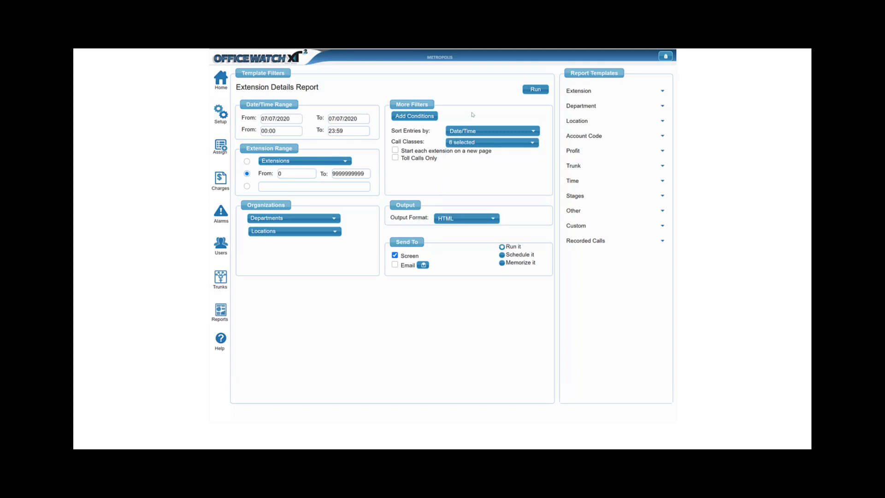
# Review the output formats, choose Run it, and run the report to the screen
pyautogui.click(492, 219)
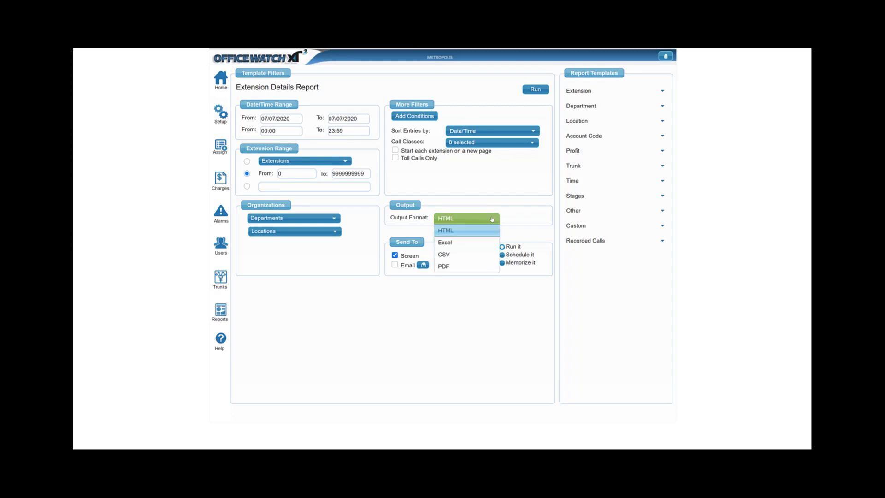
pyautogui.click(454, 295)
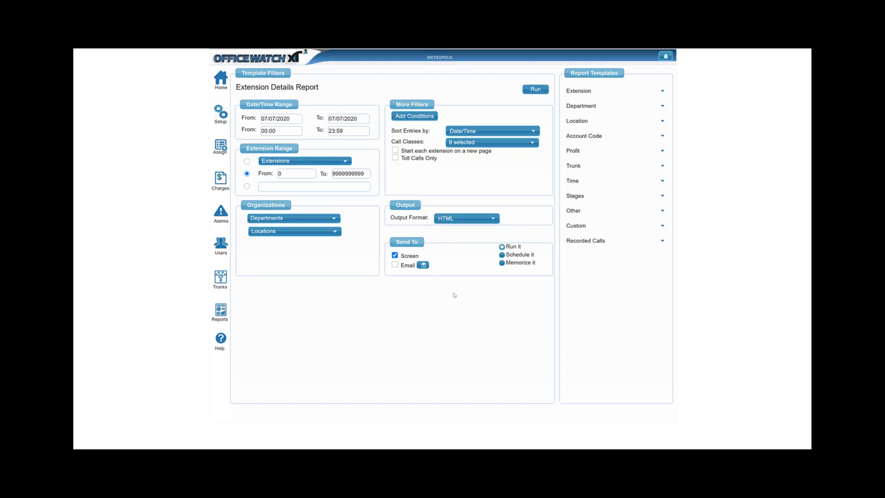
pyautogui.click(501, 250)
pyautogui.click(502, 263)
pyautogui.click(535, 90)
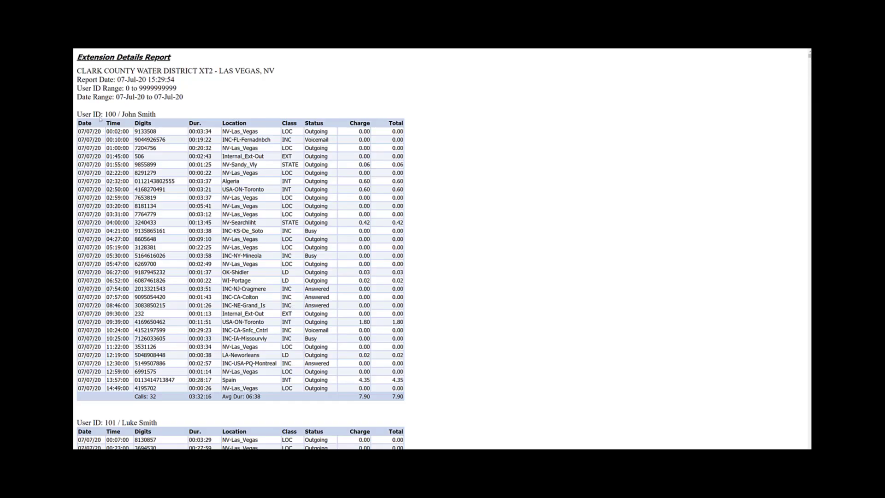
# Highlight the first user's call records and the totals row of the report
pyautogui.moveTo(100, 119); pyautogui.dragTo(248, 367)
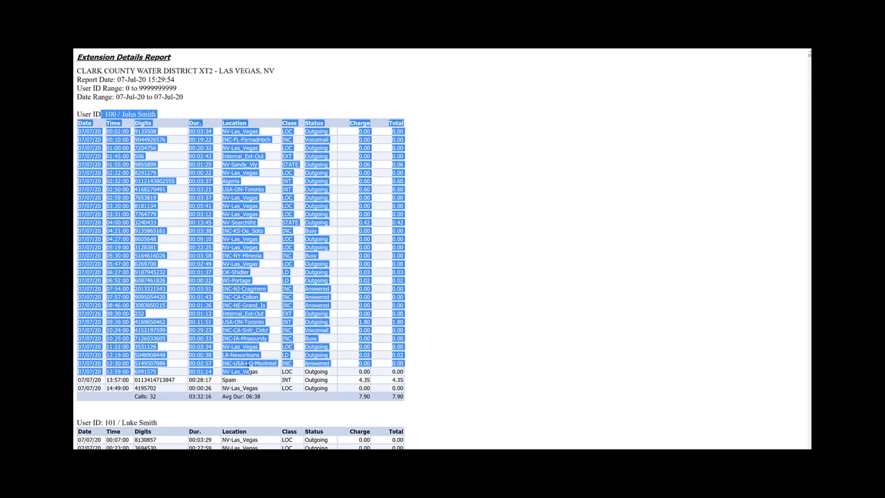
pyautogui.click(247, 364)
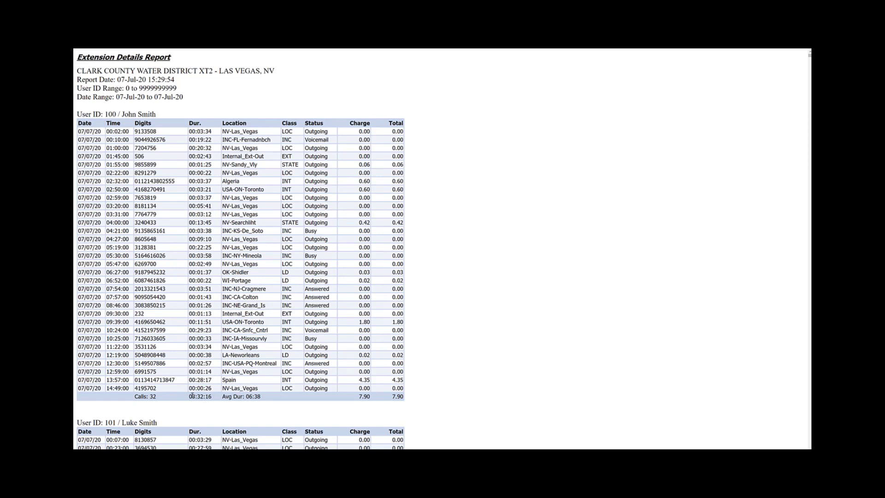
pyautogui.moveTo(192, 396); pyautogui.dragTo(214, 397)
pyautogui.click(258, 404)
pyautogui.moveTo(363, 398); pyautogui.dragTo(402, 397)
# Highlight individual fields of the call records, such as time, digits, location, class and status
pyautogui.moveTo(95, 132); pyautogui.dragTo(176, 137)
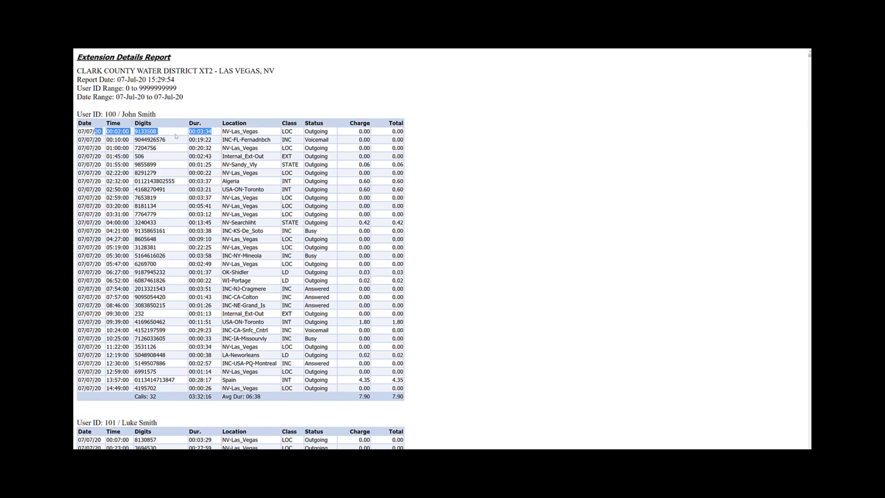
pyautogui.moveTo(304, 131)
pyautogui.mouseDown()
pyautogui.moveTo(328, 132)
pyautogui.moveTo(294, 132)
pyautogui.mouseUp()
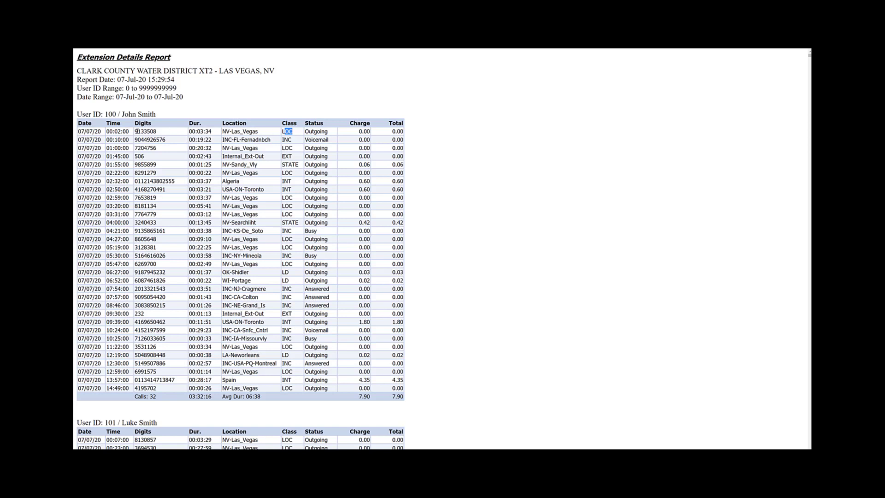
pyautogui.moveTo(137, 132); pyautogui.dragTo(157, 132)
pyautogui.moveTo(226, 131); pyautogui.dragTo(257, 131)
pyautogui.doubleClick(156, 132)
pyautogui.moveTo(273, 142); pyautogui.dragTo(222, 145)
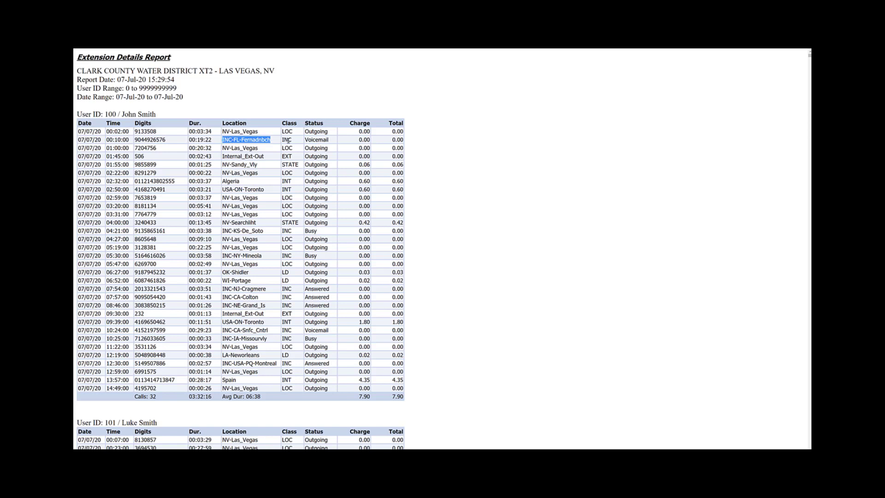
pyautogui.moveTo(316, 140); pyautogui.dragTo(328, 140)
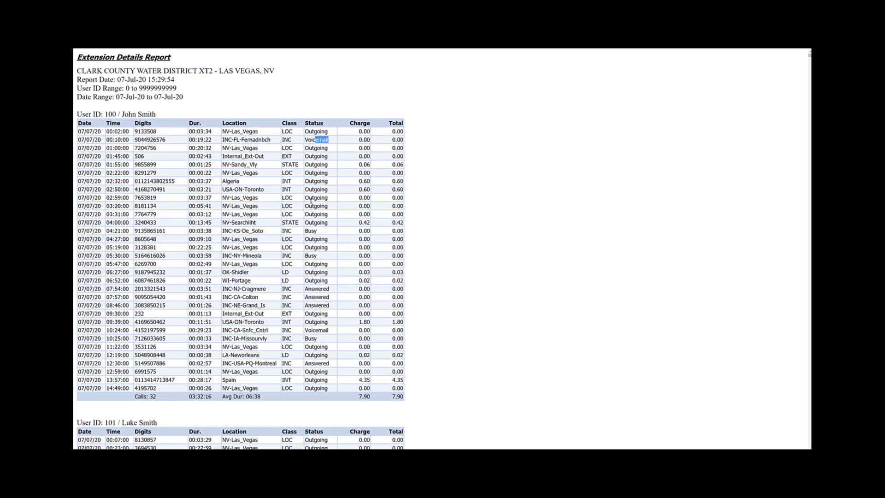
pyautogui.doubleClick(311, 230)
pyautogui.scroll(-3, 295, 258)
pyautogui.scroll(3, 290, 274)
pyautogui.click(443, 70)
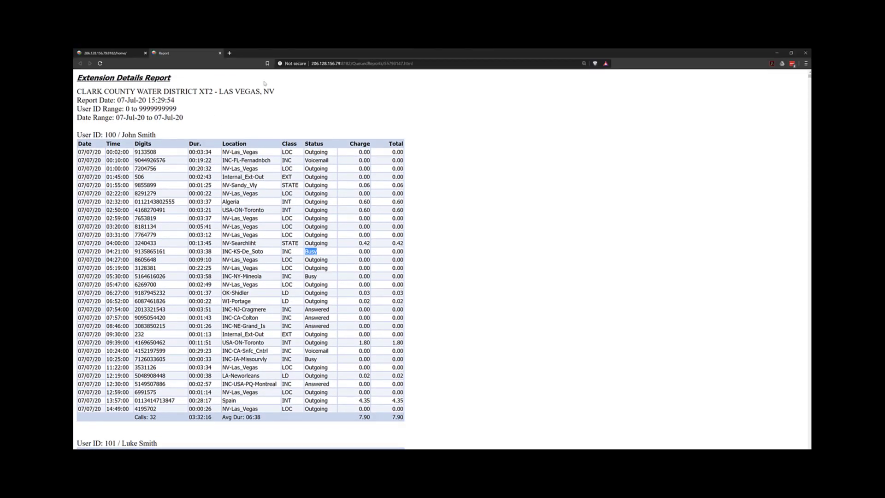
# Return to the reports page, pick the Department Activity template and run it
pyautogui.click(122, 53)
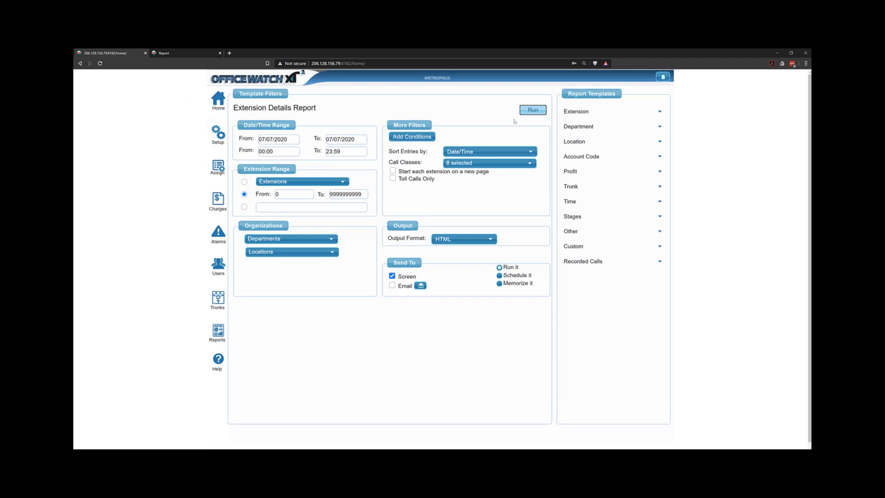
pyautogui.click(578, 116)
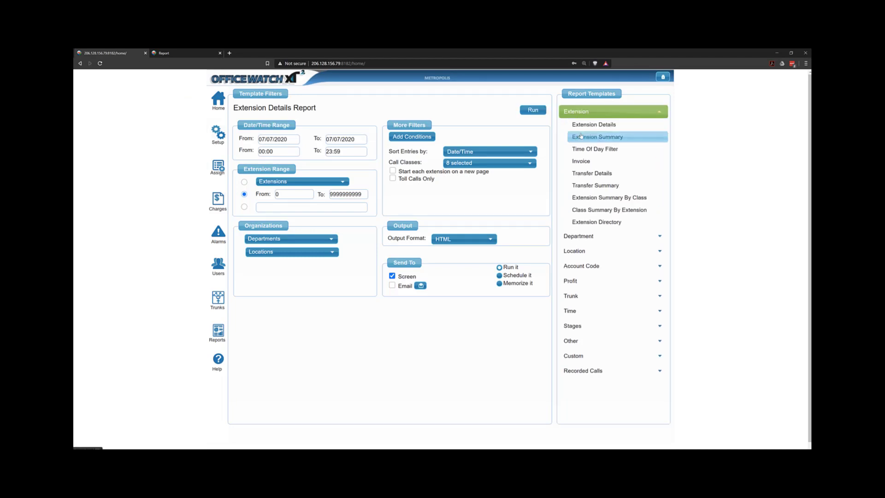
pyautogui.click(590, 236)
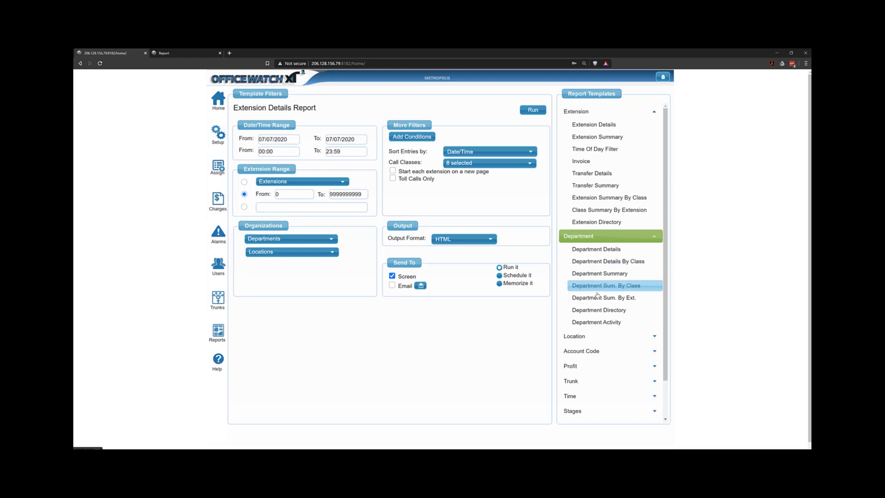
pyautogui.click(599, 323)
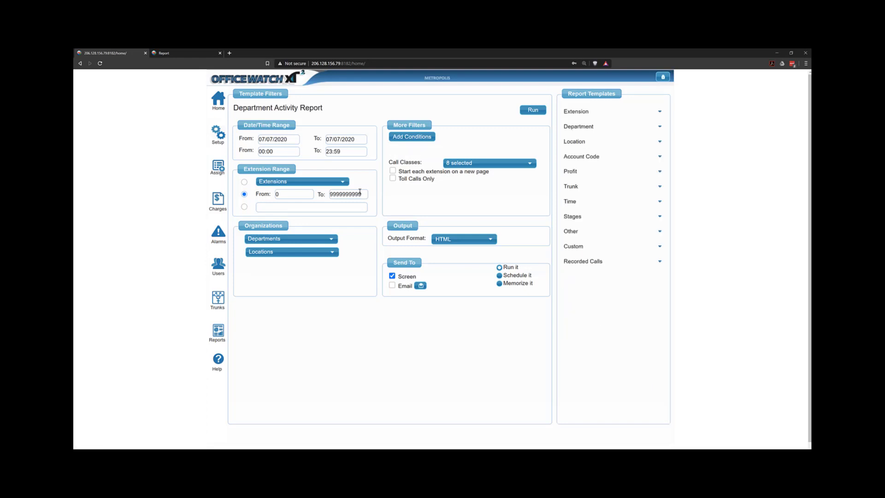
pyautogui.click(533, 110)
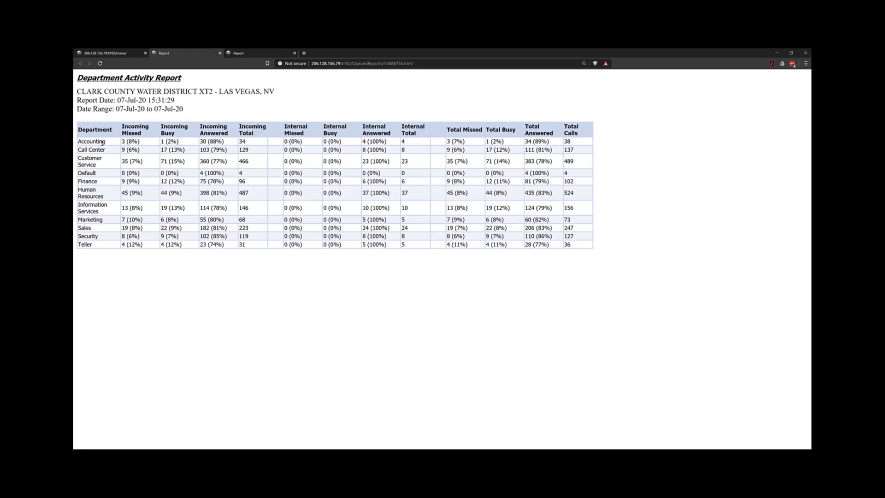
# Highlight the Accounting row and the incoming and total columns of the Department Activity report
pyautogui.moveTo(98, 141); pyautogui.dragTo(126, 141)
pyautogui.moveTo(167, 141); pyautogui.dragTo(224, 141)
pyautogui.click(249, 143)
pyautogui.moveTo(454, 131); pyautogui.dragTo(540, 135)
# Run the Department Summary by Call Class report without the Internal, Incoming, Local and Emergency call classes, highlighting its charges
pyautogui.click(120, 53)
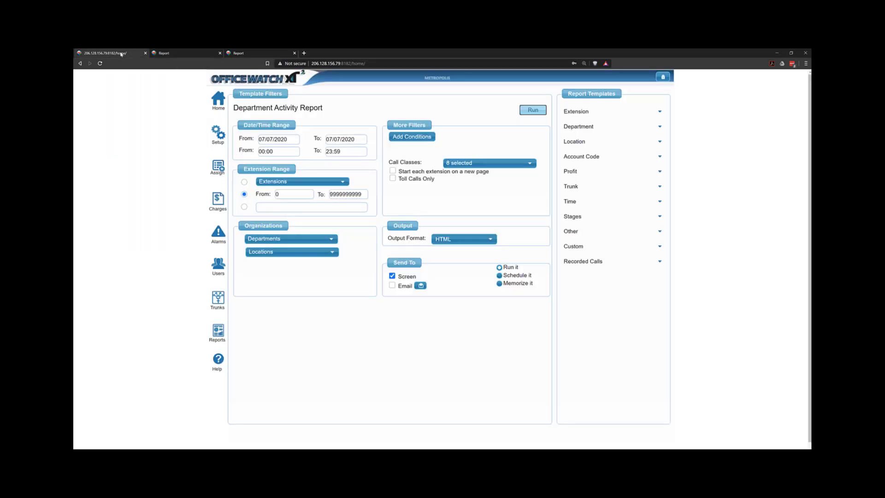
pyautogui.click(611, 131)
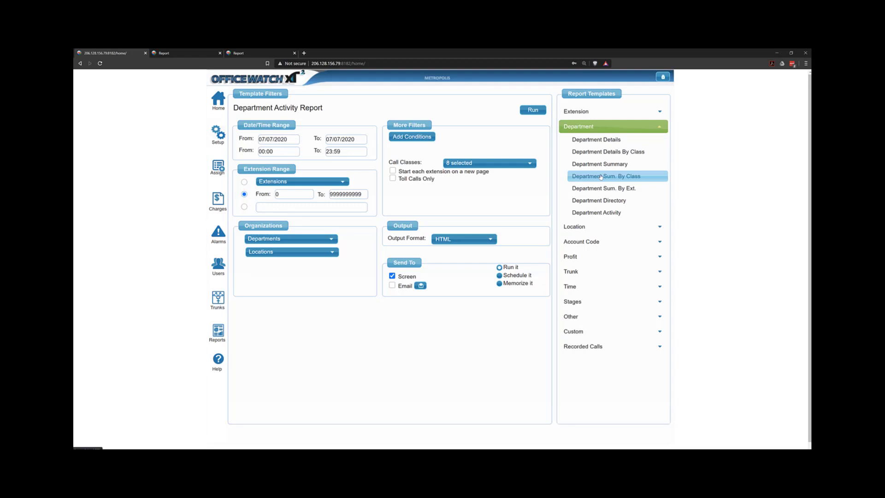
pyautogui.click(601, 177)
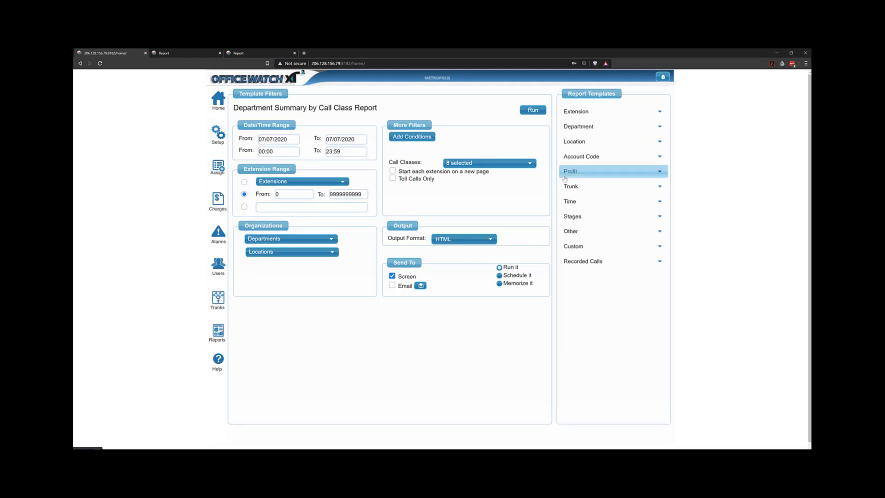
pyautogui.click(513, 164)
pyautogui.click(461, 188)
pyautogui.click(463, 201)
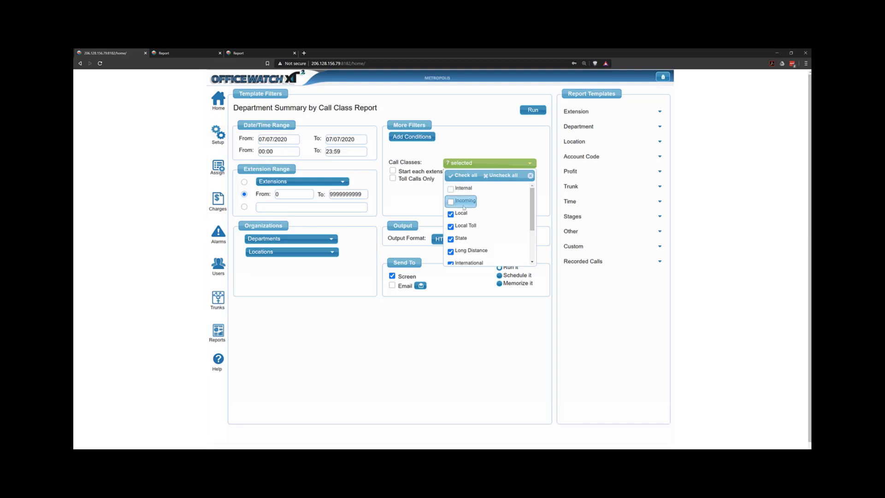
pyautogui.click(462, 214)
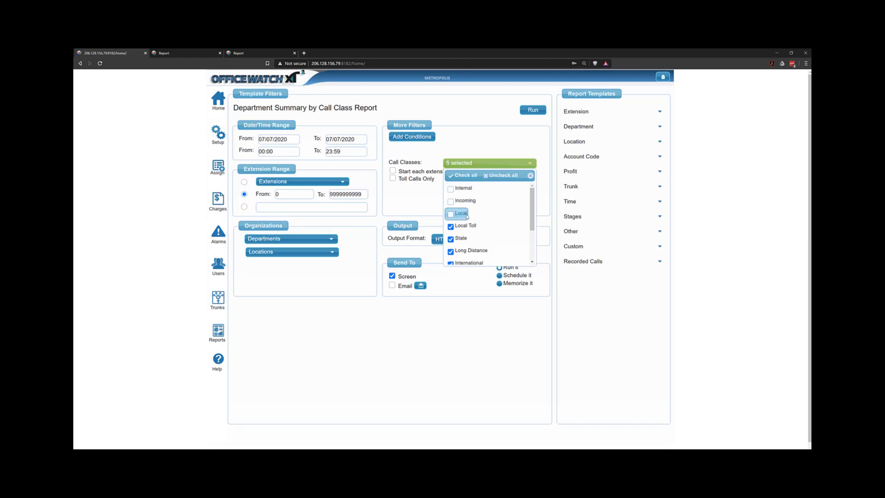
pyautogui.scroll(-2, 467, 213)
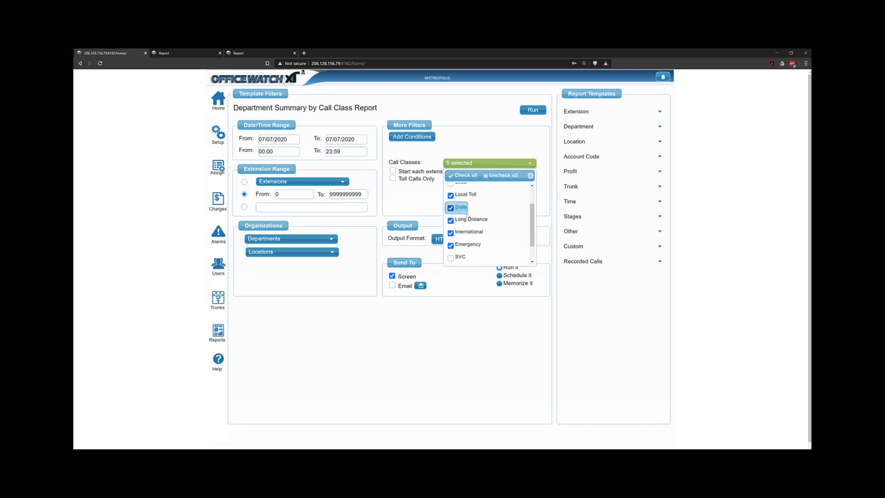
pyautogui.click(473, 247)
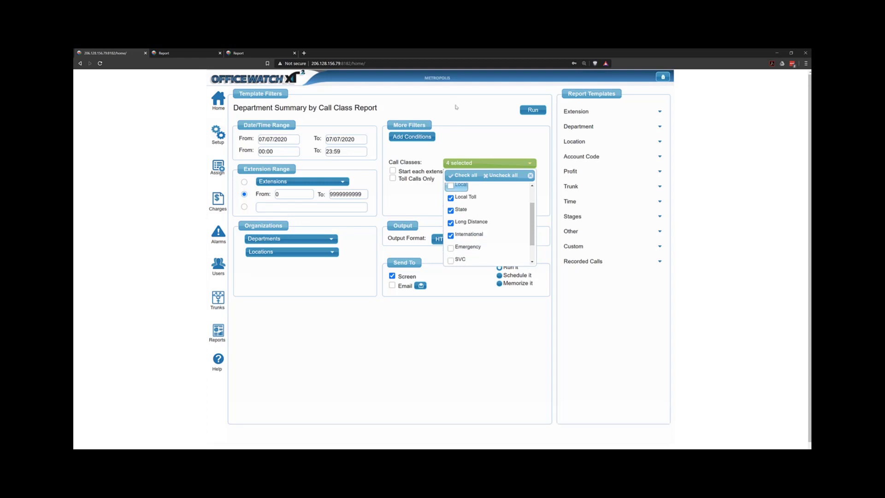
pyautogui.click(455, 107)
pyautogui.click(526, 113)
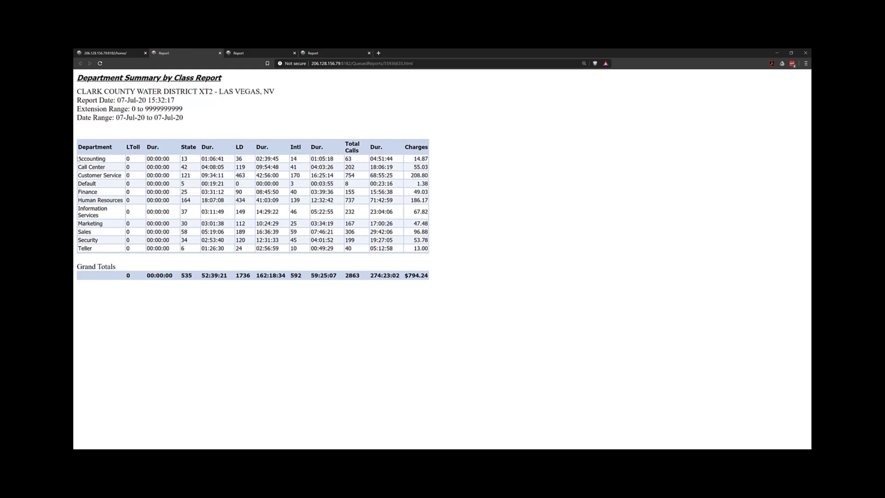
pyautogui.moveTo(422, 157); pyautogui.dragTo(432, 161)
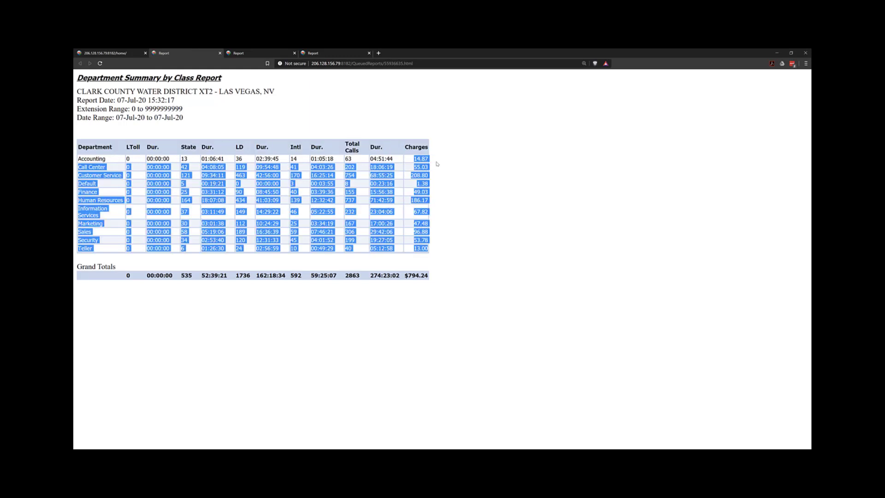
pyautogui.click(433, 162)
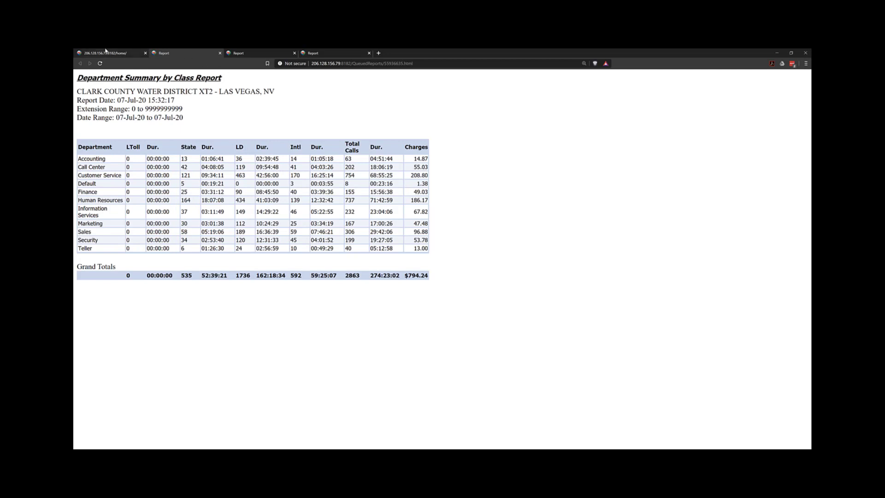
# Pick the Hunt By Hour Day template, use the hunt number range 0 to 999999, and run it
pyautogui.click(121, 57)
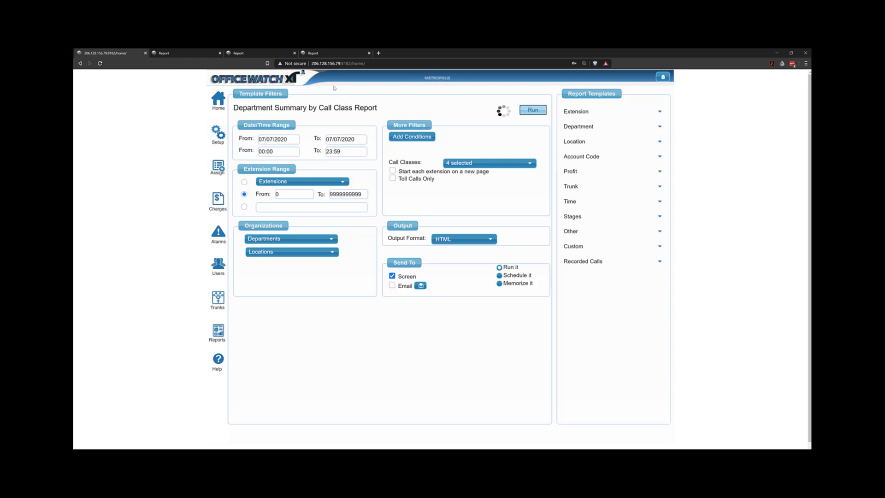
pyautogui.click(582, 157)
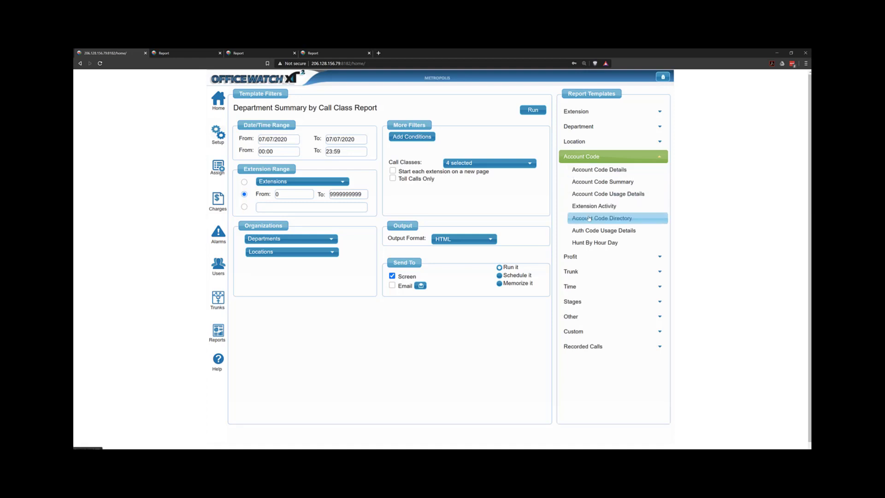
pyautogui.click(593, 243)
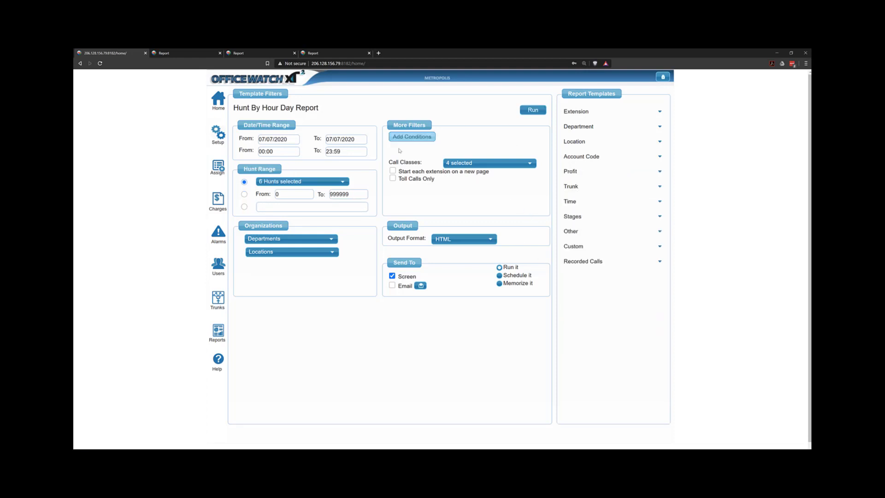
pyautogui.click(244, 195)
pyautogui.click(533, 110)
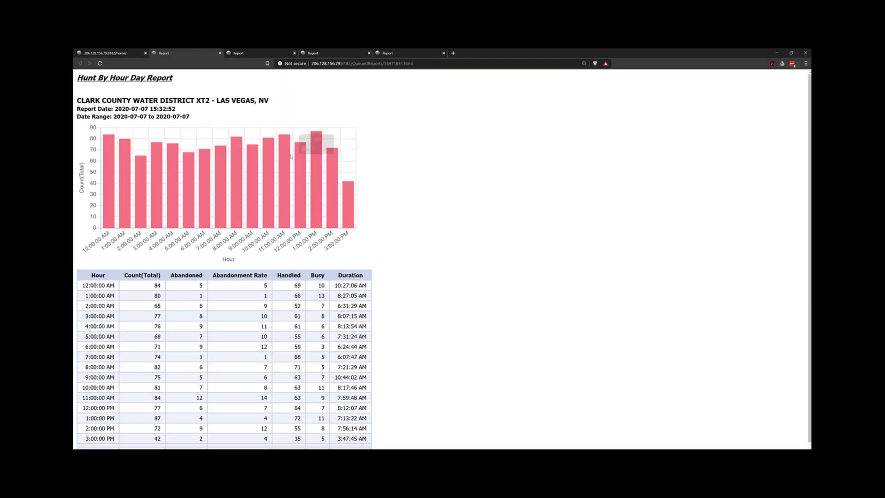
# Examine the hourly chart and highlight the 1:00 PM row's hour, count and abandonment figures
pyautogui.scroll(-1, 299, 141)
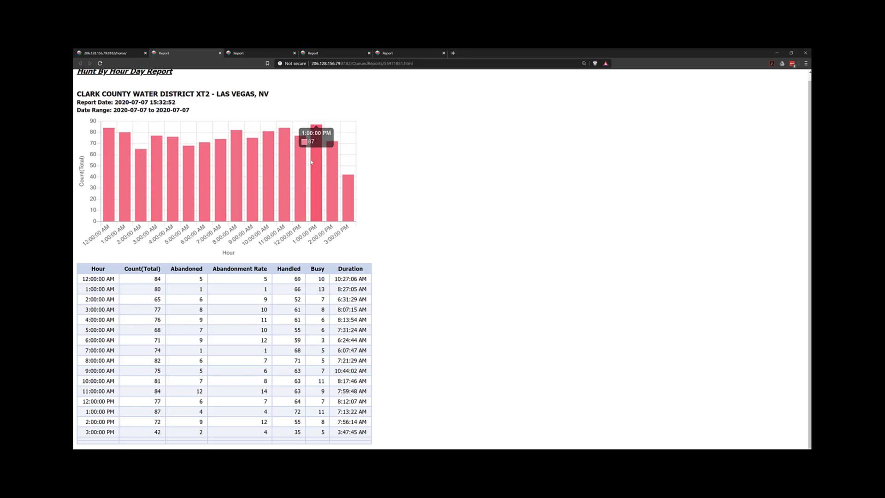
pyautogui.moveTo(315, 197)
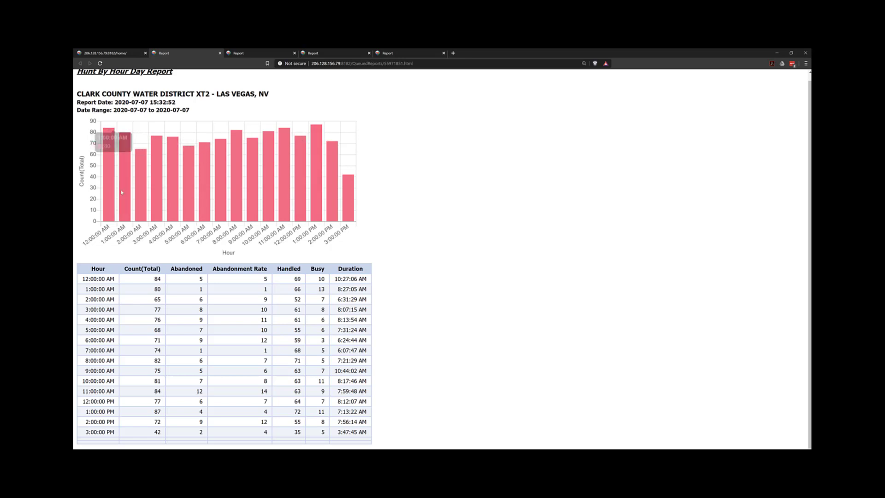
pyautogui.moveTo(102, 411); pyautogui.dragTo(177, 413)
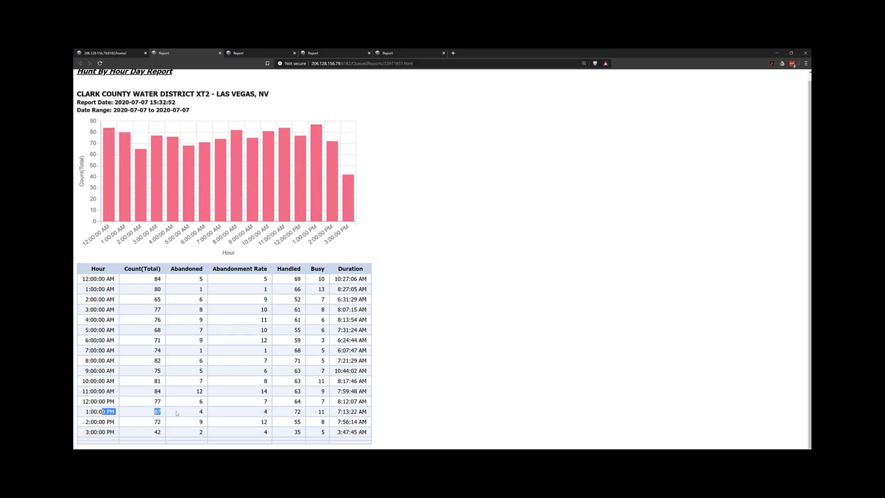
pyautogui.click(201, 411)
pyautogui.moveTo(262, 413); pyautogui.dragTo(272, 414)
# Pick the Peak Trunk Utilization By Week template under Trunk and run it
pyautogui.click(110, 53)
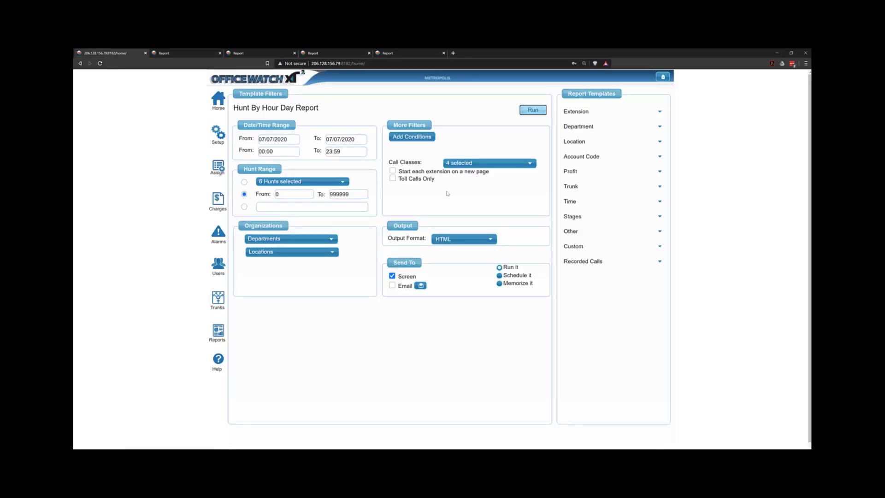
pyautogui.click(605, 204)
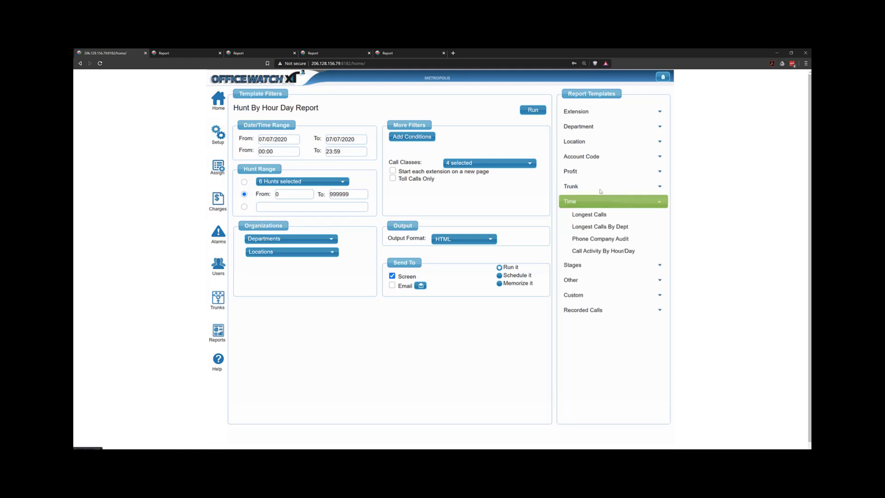
pyautogui.click(599, 186)
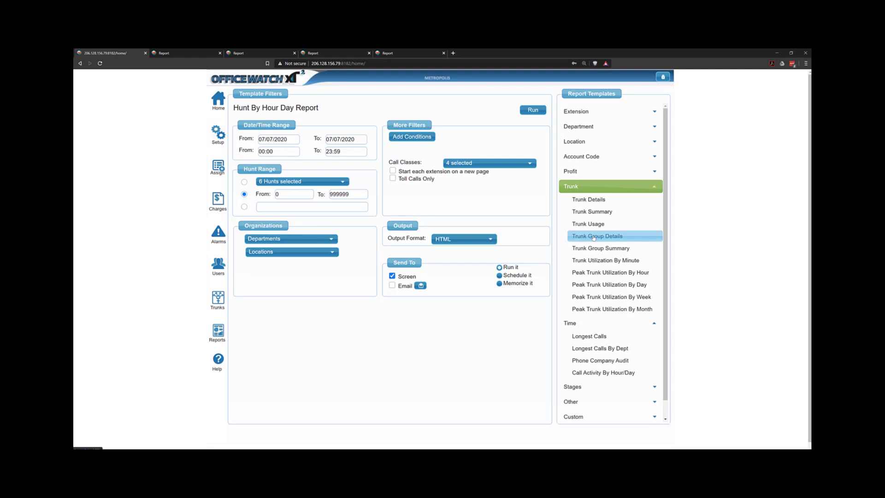
pyautogui.click(619, 298)
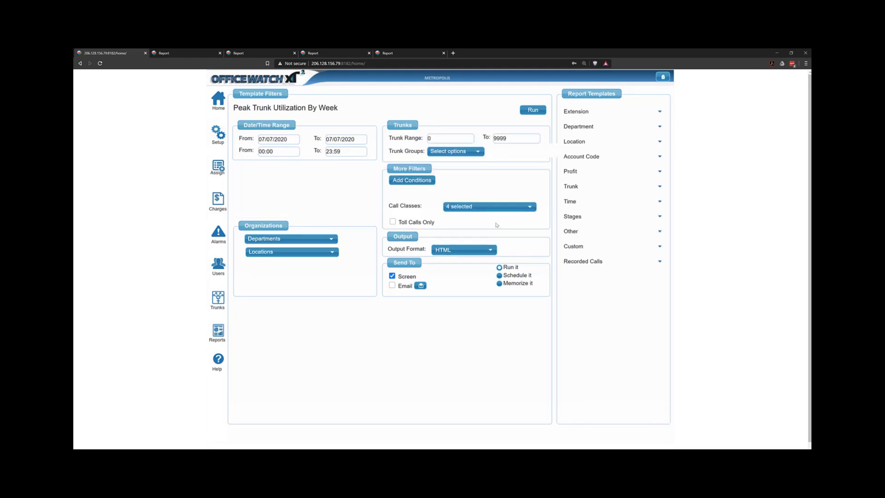
pyautogui.click(535, 111)
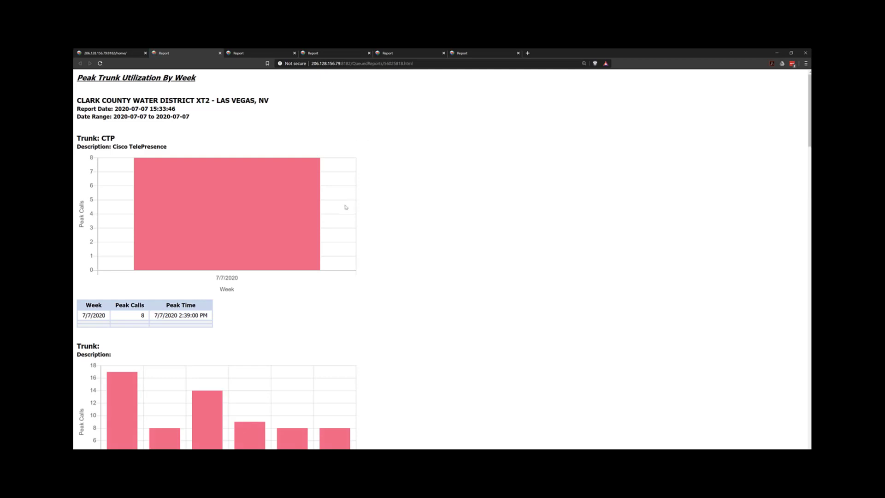
# Scroll through the per-trunk results and highlight the PRI trunk's week, peak calls and peak time
pyautogui.scroll(-9, 346, 207)
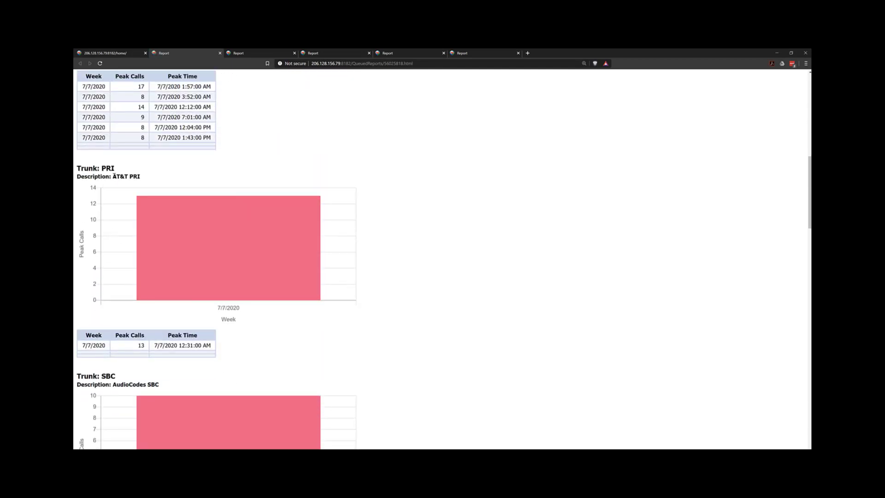
pyautogui.moveTo(113, 177); pyautogui.dragTo(117, 191)
pyautogui.moveTo(137, 345); pyautogui.dragTo(146, 344)
pyautogui.moveTo(155, 345); pyautogui.dragTo(199, 346)
pyautogui.moveTo(83, 345); pyautogui.dragTo(103, 345)
# Run the Call Activity By Hour/Day report and highlight its outgoing call counts by hour
pyautogui.click(109, 55)
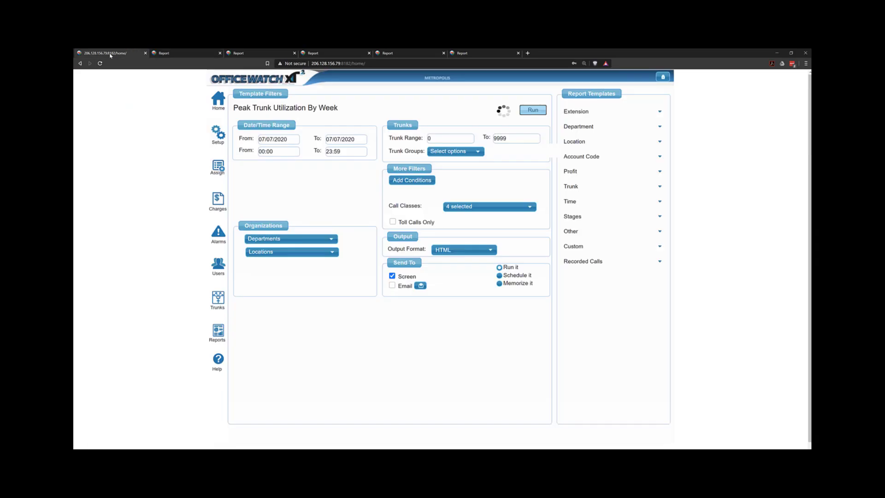
pyautogui.click(577, 205)
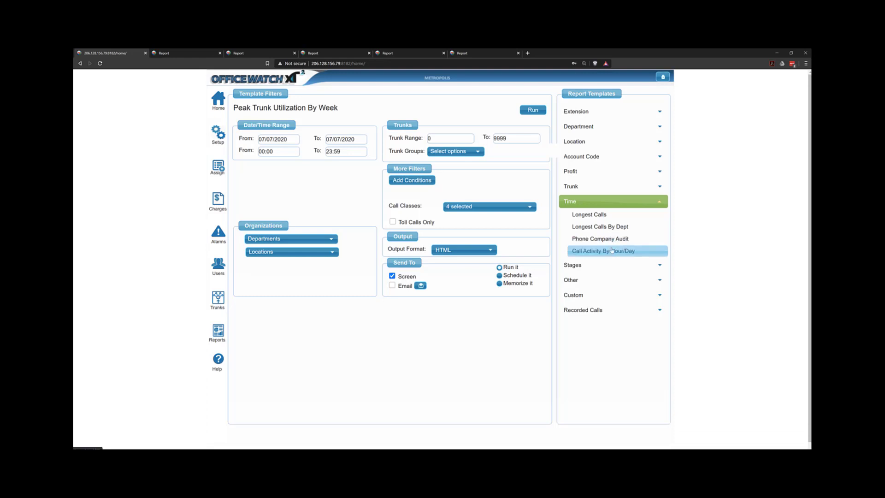
pyautogui.click(612, 251)
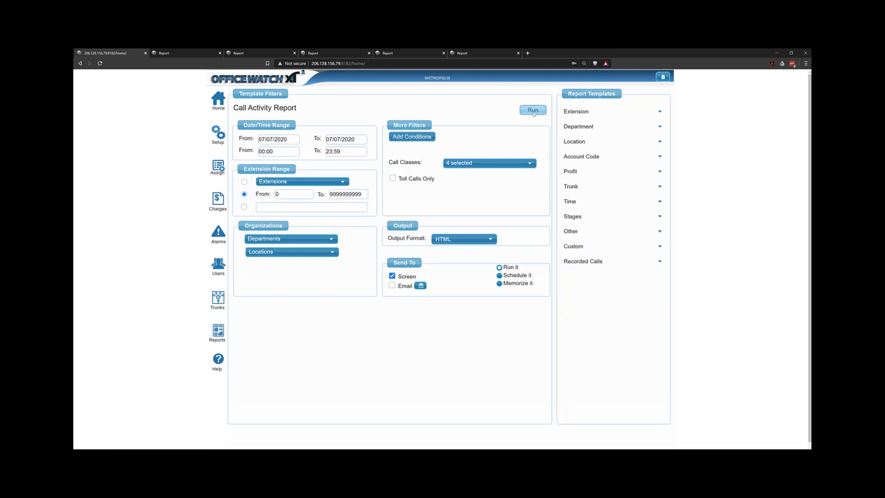
pyautogui.click(533, 110)
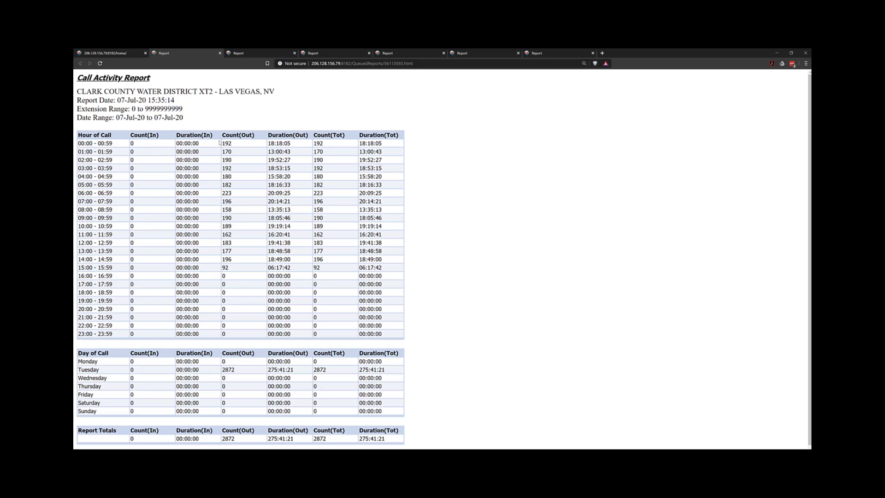
pyautogui.moveTo(222, 144); pyautogui.dragTo(231, 187)
pyautogui.click(231, 205)
# Re-include the Internal, Incoming and Local call classes in the Call Activity report filters
pyautogui.click(106, 53)
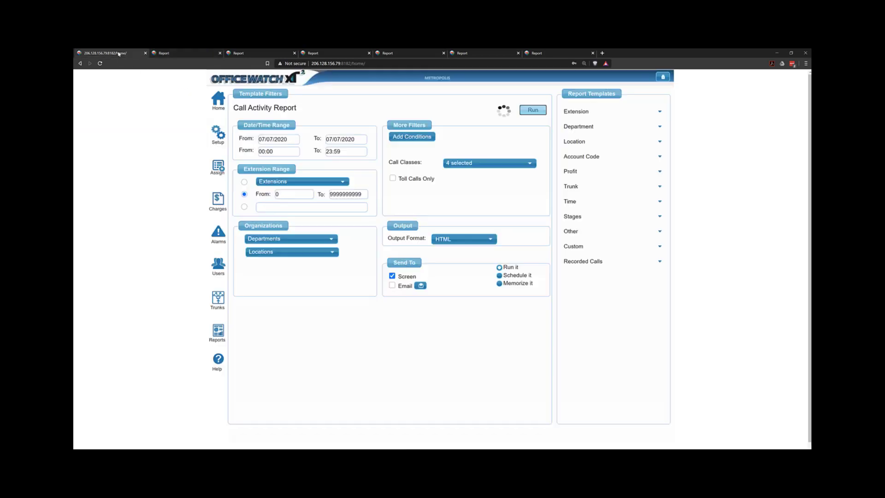
pyautogui.click(474, 166)
pyautogui.click(450, 189)
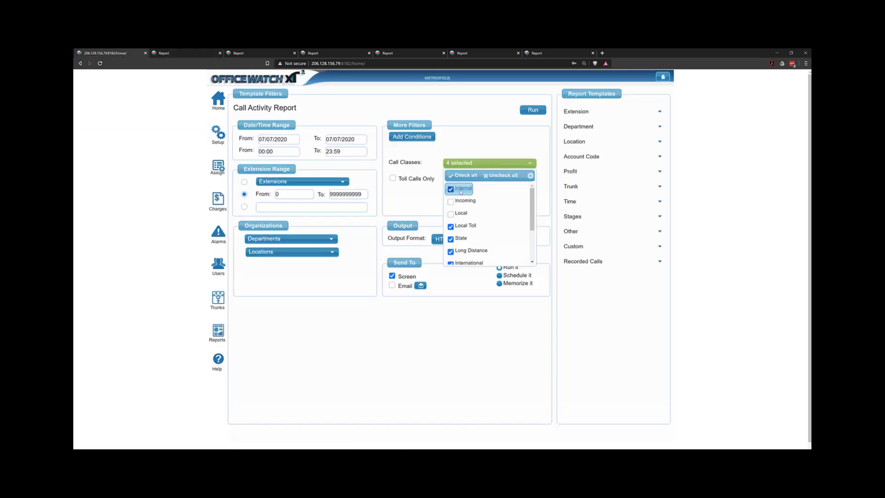
pyautogui.click(451, 202)
pyautogui.click(463, 214)
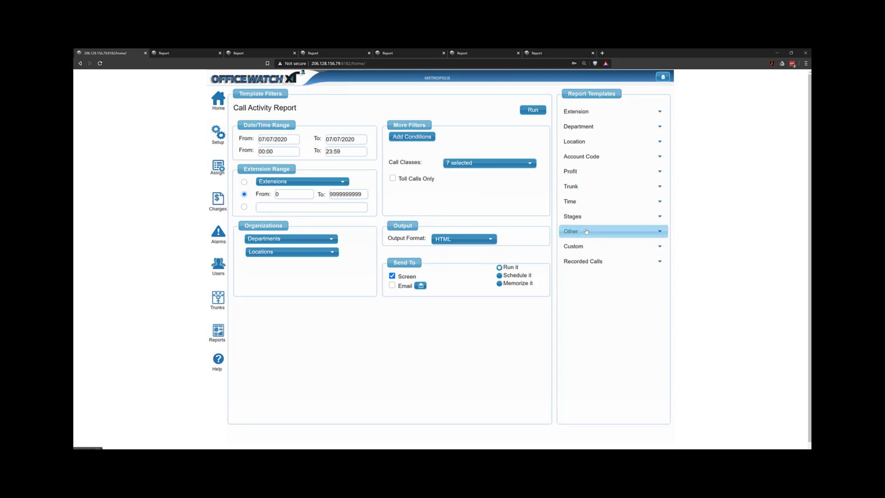
# Run the Call Activity report with the restored call classes and highlight an hourly incoming count
pyautogui.click(531, 112)
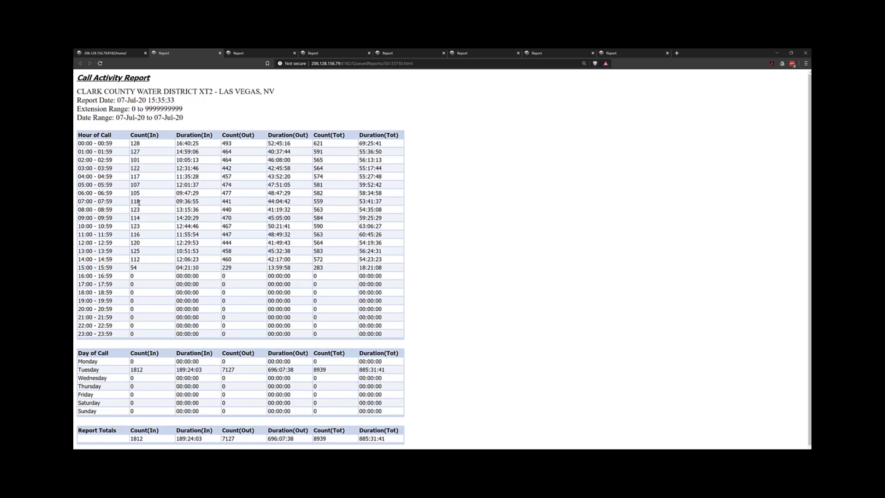
pyautogui.moveTo(145, 146); pyautogui.dragTo(93, 144)
pyautogui.click(111, 53)
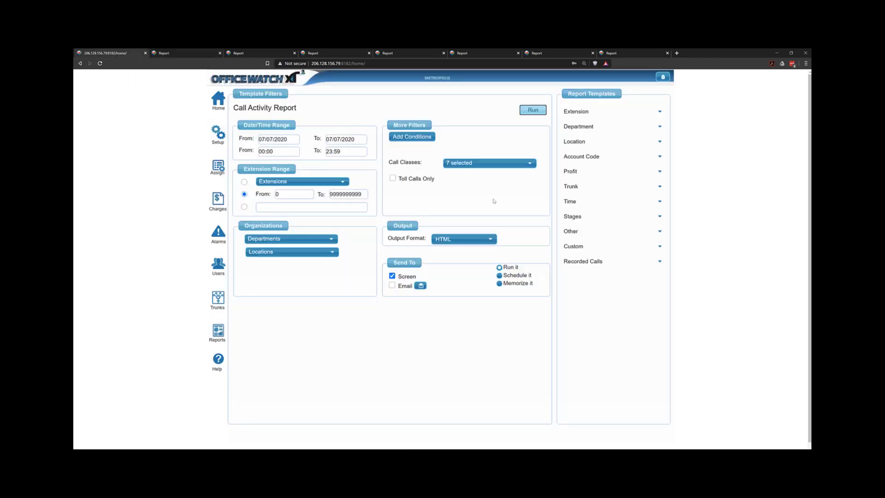
# Pick the Transferred Calls template under Stages and limit its call classes to Incoming only
pyautogui.click(592, 216)
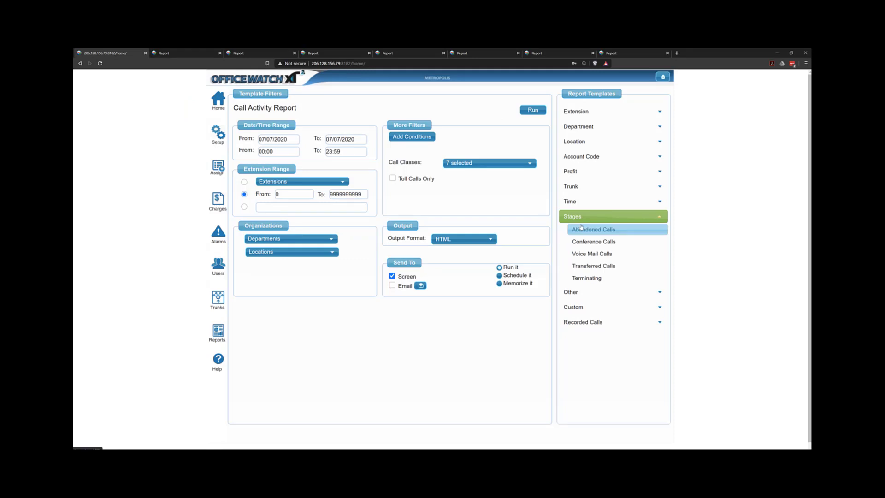
pyautogui.click(607, 267)
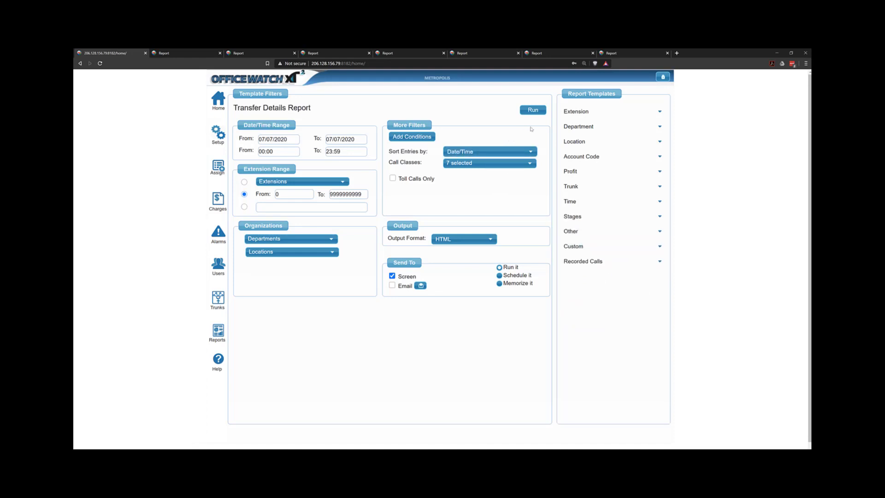
pyautogui.click(531, 110)
pyautogui.click(483, 163)
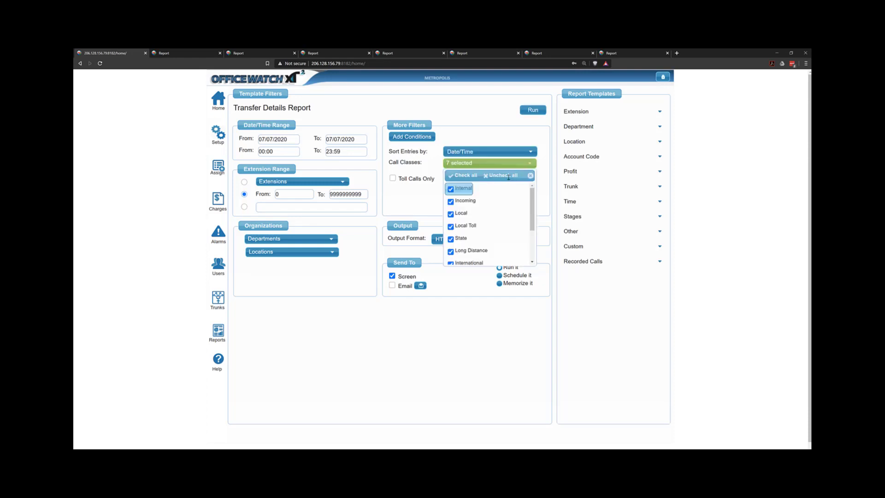
pyautogui.click(502, 175)
pyautogui.click(465, 201)
pyautogui.click(488, 163)
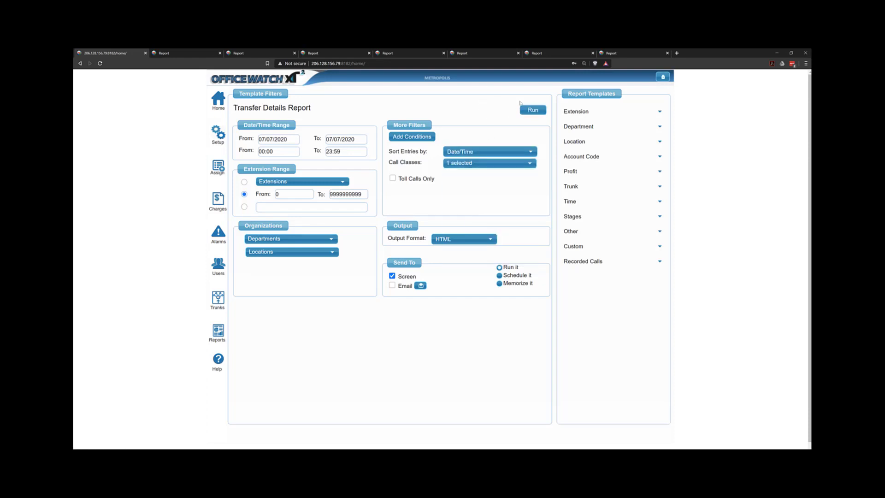
# Run the Transferred Calls report and highlight a caller's user ID and the transferring name
pyautogui.click(531, 110)
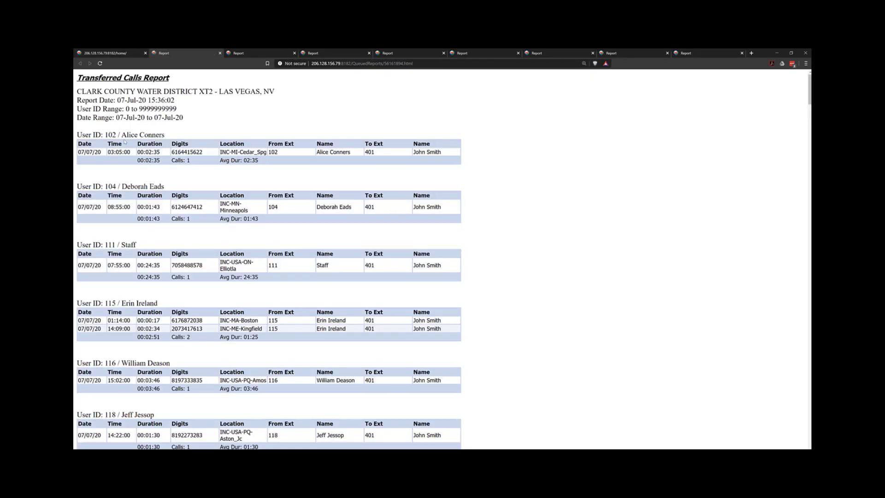
pyautogui.moveTo(126, 135)
pyautogui.mouseDown()
pyautogui.moveTo(164, 135)
pyautogui.moveTo(109, 136)
pyautogui.mouseUp()
pyautogui.moveTo(413, 153); pyautogui.dragTo(441, 152)
pyautogui.click(438, 152)
pyautogui.click(123, 55)
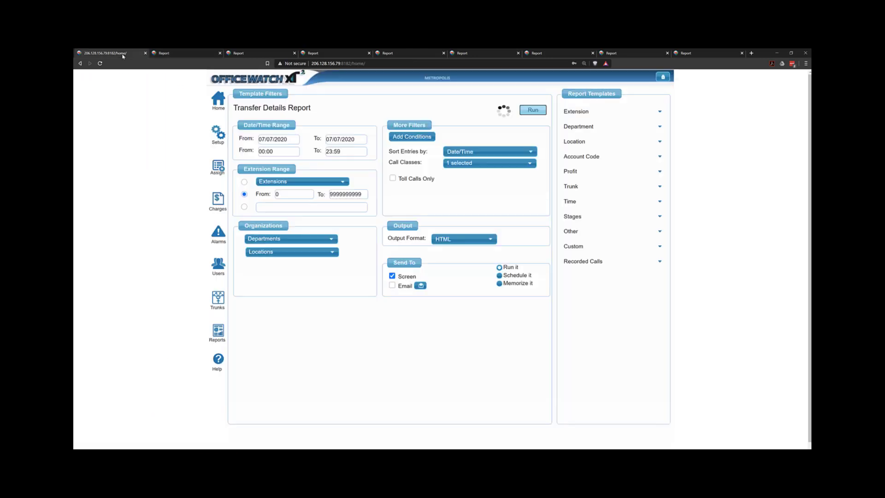
# Pick the Terminating template under Stages, group it by hunt and run it
pyautogui.click(636, 217)
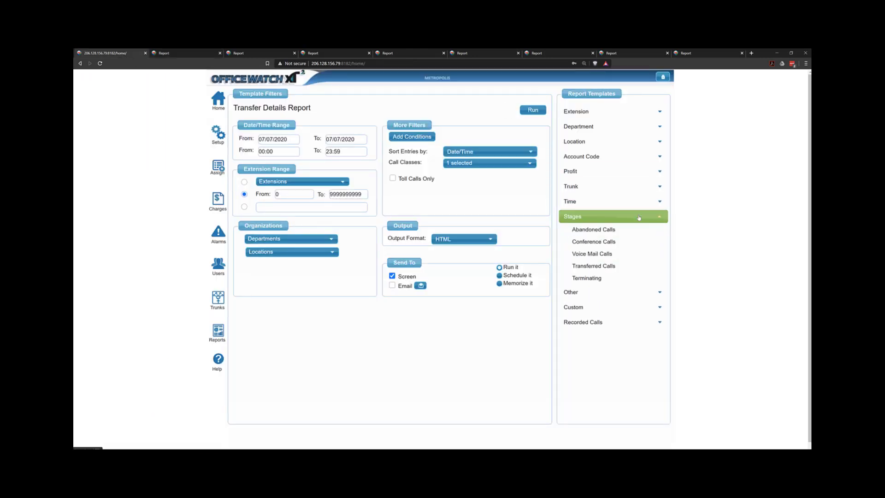
pyautogui.click(599, 278)
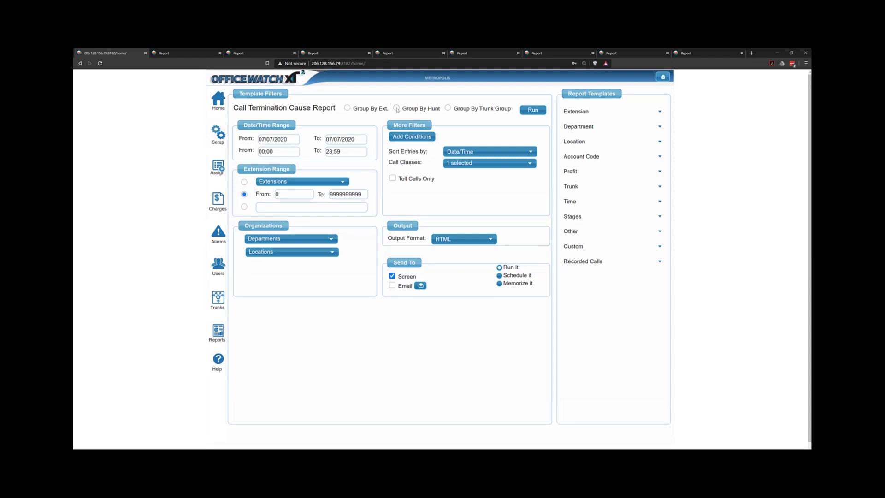
pyautogui.click(398, 108)
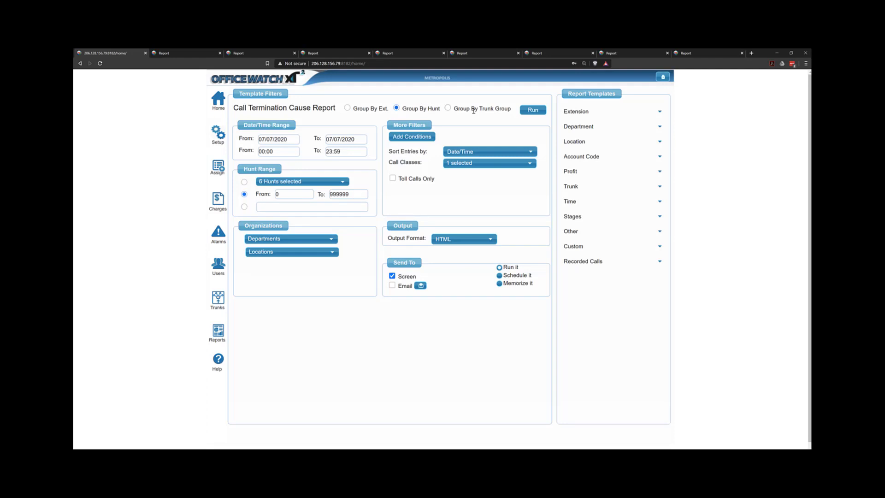
pyautogui.click(531, 113)
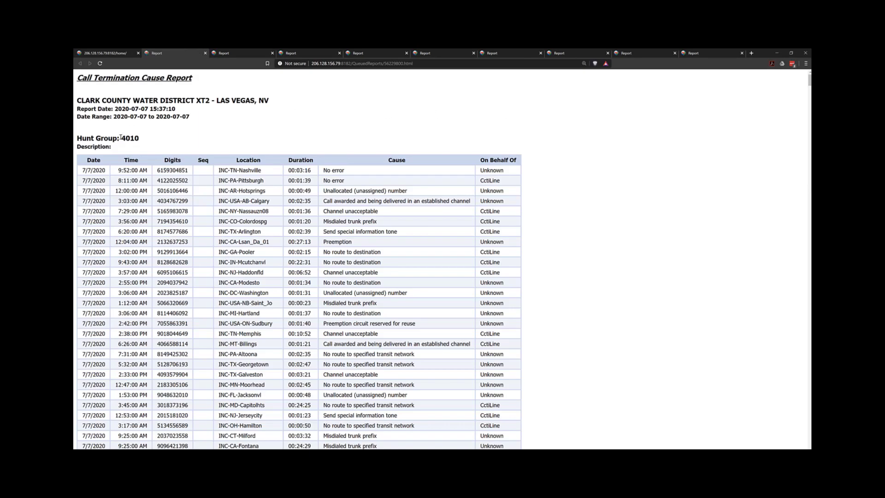
# Scroll through the Call Termination Cause report, highlighting the hunt group and several termination causes
pyautogui.moveTo(121, 137); pyautogui.dragTo(139, 138)
pyautogui.moveTo(345, 170); pyautogui.dragTo(297, 170)
pyautogui.moveTo(375, 182); pyautogui.dragTo(278, 180)
pyautogui.moveTo(327, 282); pyautogui.dragTo(382, 283)
pyautogui.scroll(-2, 357, 281)
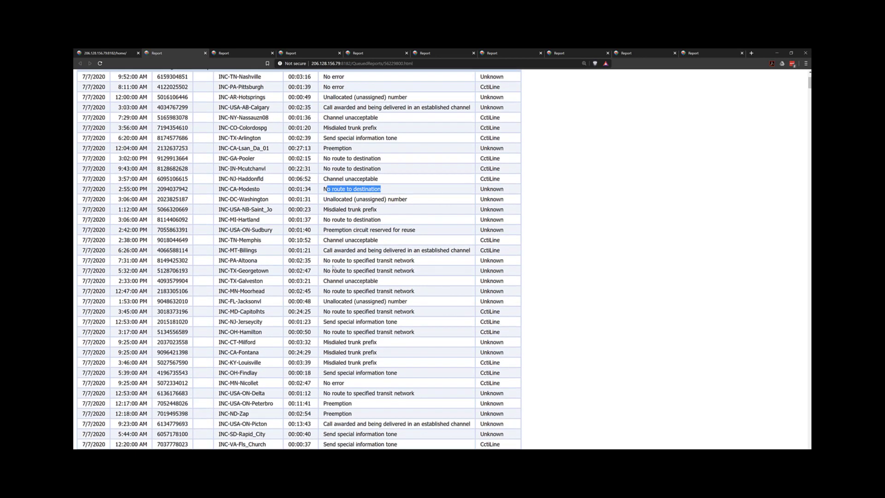
pyautogui.moveTo(332, 261); pyautogui.dragTo(371, 271)
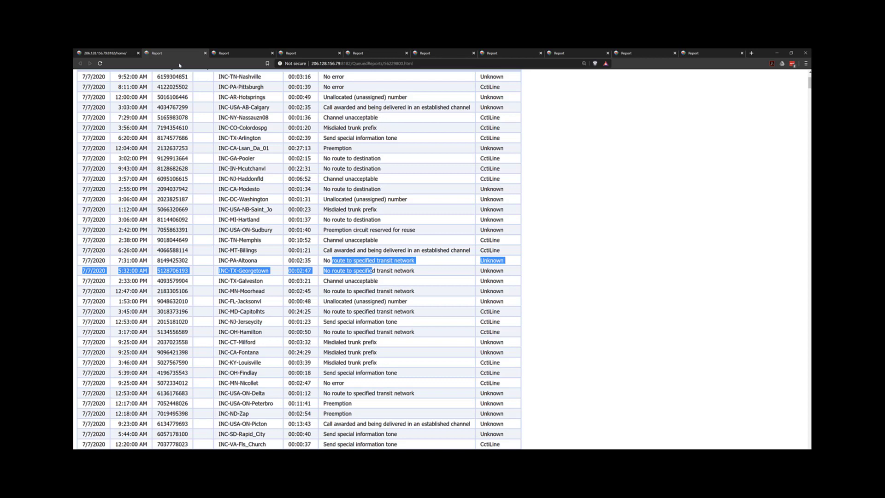
pyautogui.click(106, 53)
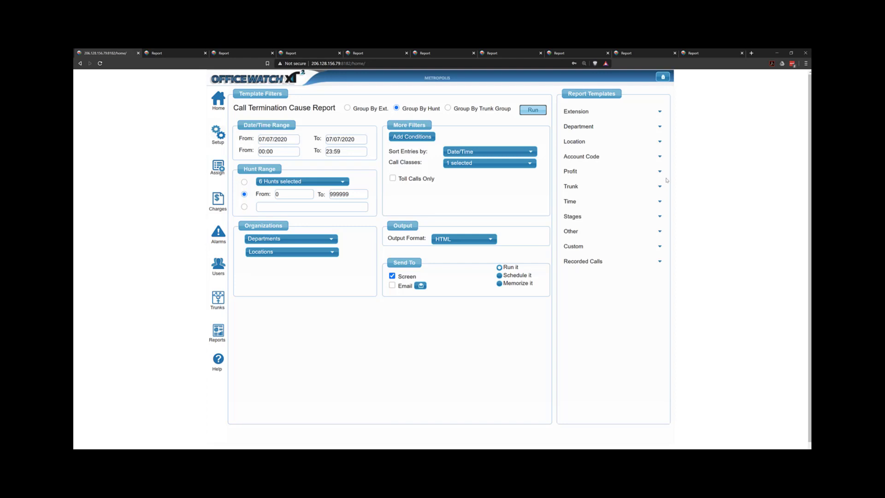
# Open the Dialed Number Details template and try partial dialed-number entries such as 400, ???, 313 and 911, clearing each
pyautogui.click(631, 233)
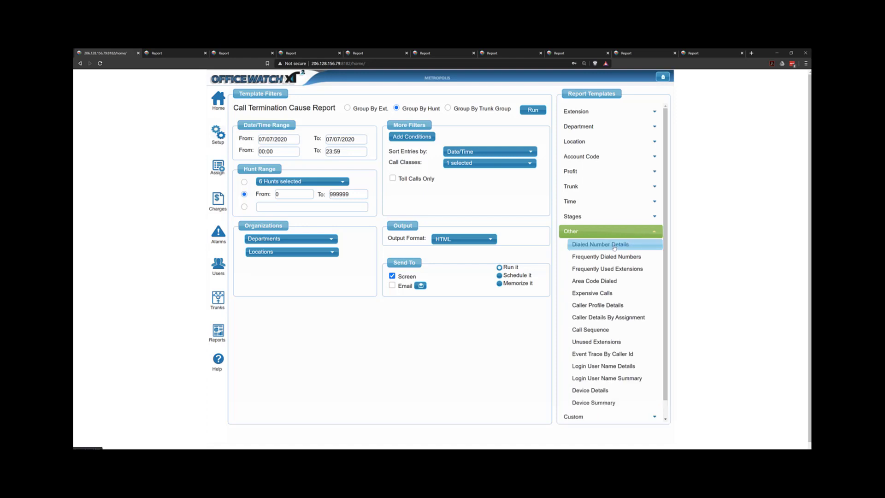
pyautogui.click(615, 248)
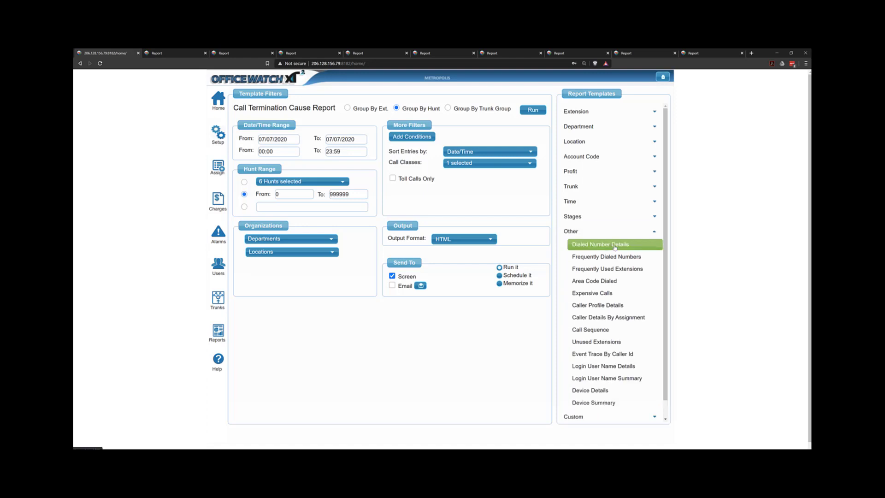
pyautogui.click(520, 210)
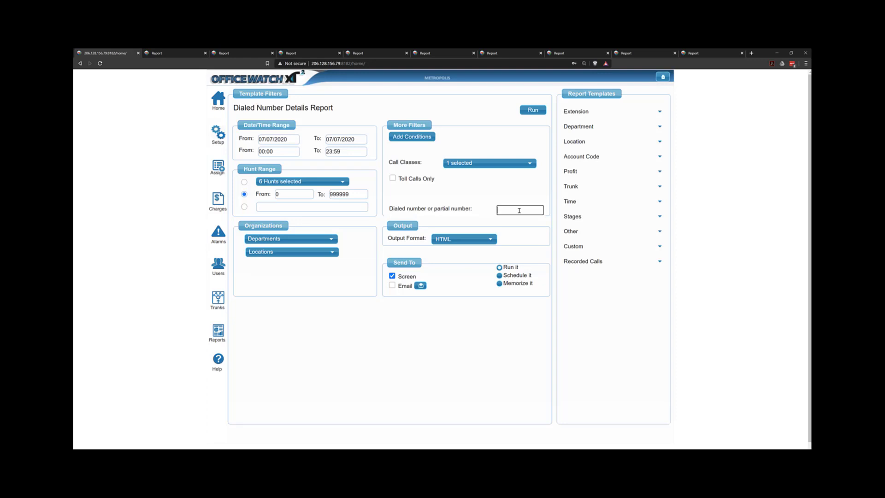
pyautogui.write('400')
pyautogui.write('???3131')
pyautogui.press('BackSpace')
pyautogui.press('BackSpace')
pyautogui.press('BackSpace')
pyautogui.press('BackSpace')
pyautogui.press('BackSpace')
pyautogui.press('BackSpace')
pyautogui.press('BackSpace')
pyautogui.press('BackSpace')
pyautogui.press('BackSpace')
pyautogui.press('BackSpace')
pyautogui.write('911')
pyautogui.press('BackSpace')
pyautogui.press('BackSpace')
pyautogui.press('BackSpace')
# Check all call classes and enter a full ten-digit phone number as the dialed number
pyautogui.click(487, 163)
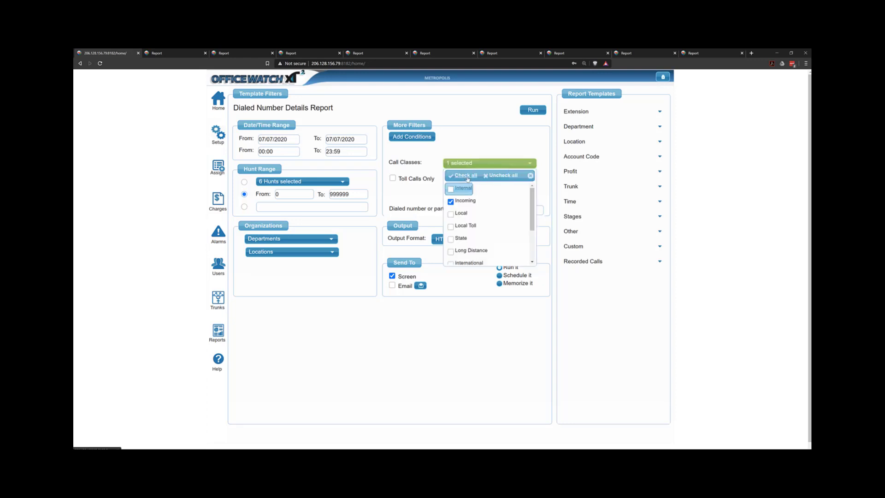
pyautogui.click(465, 176)
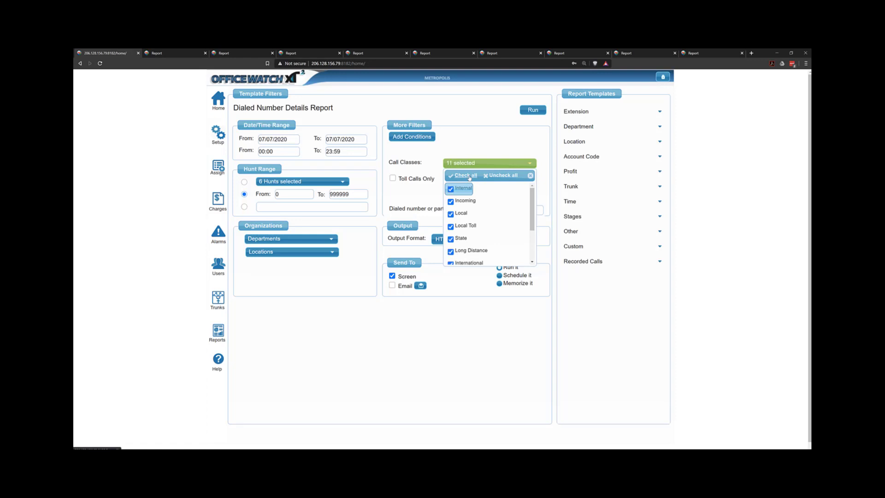
pyautogui.click(543, 208)
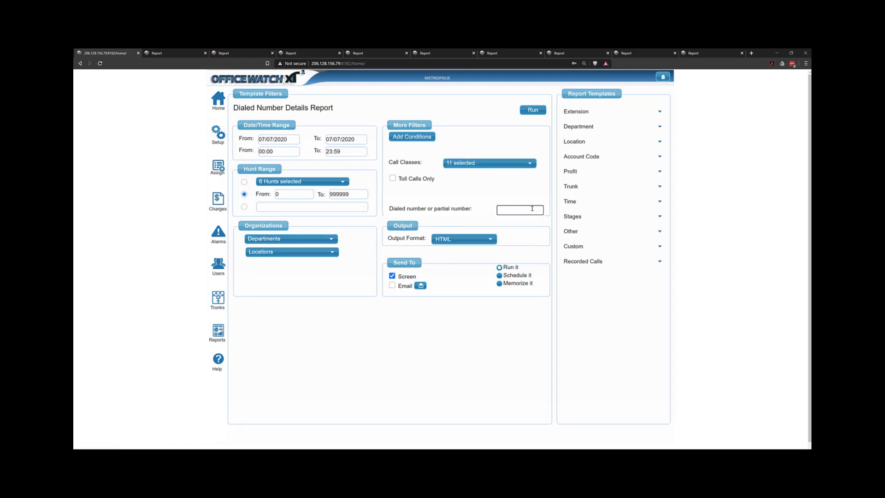
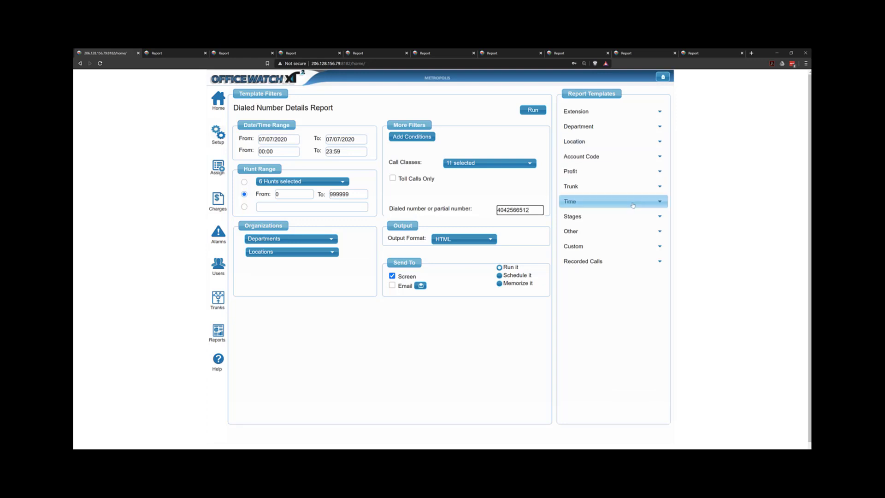
# Switch to the Frequently Dialed Numbers template, clear the dialed-number filter and run the report
pyautogui.click(650, 232)
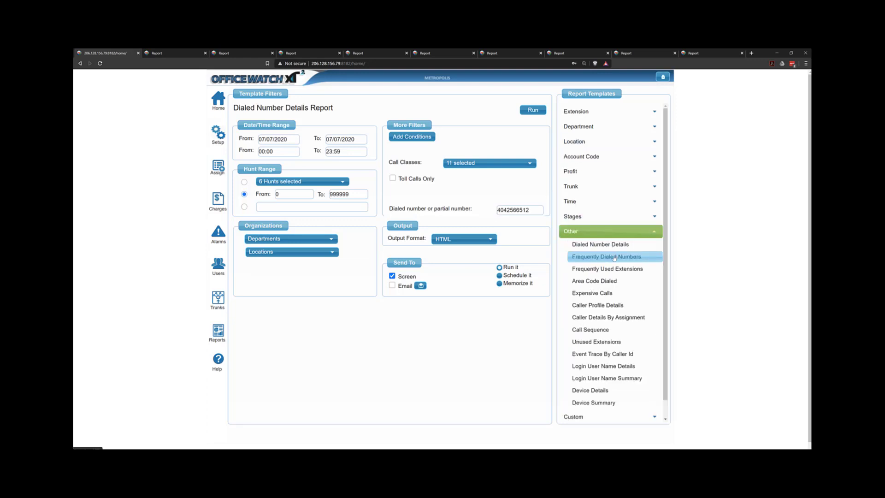
pyautogui.click(600, 256)
pyautogui.moveTo(533, 183); pyautogui.dragTo(470, 184)
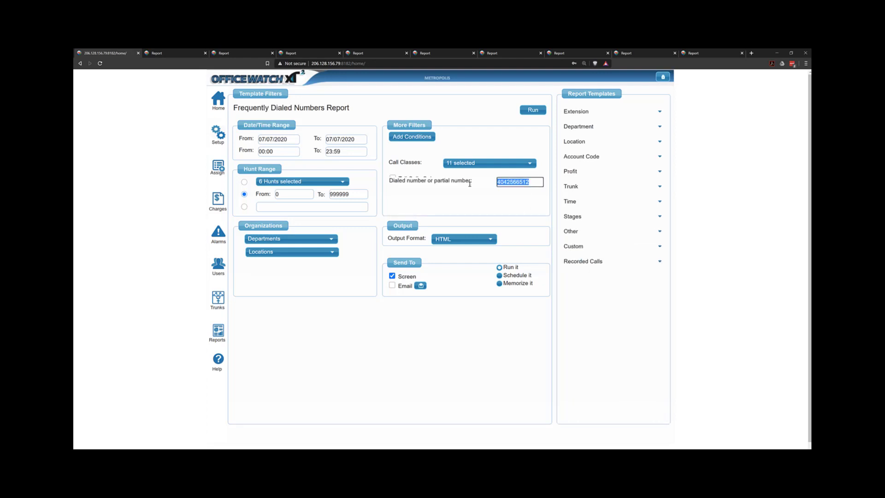
pyautogui.press('BackSpace')
pyautogui.click(533, 110)
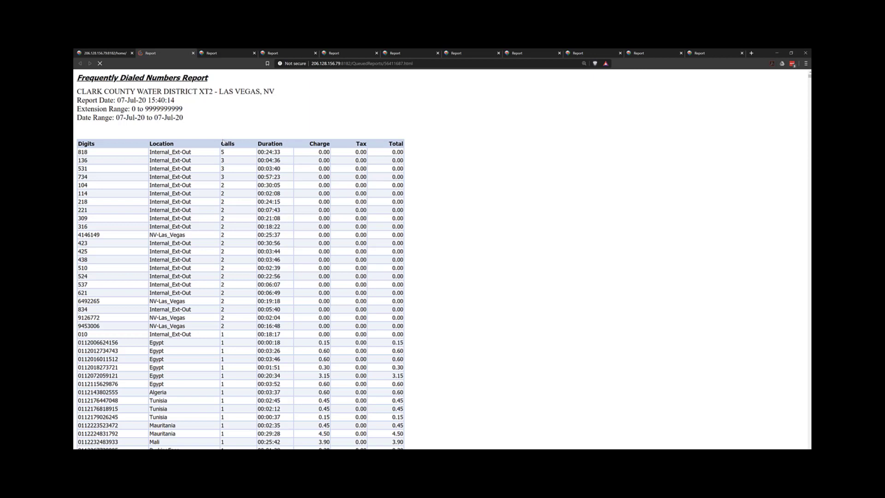
# Scroll through the Frequently Dialed Numbers results and highlight a call count
pyautogui.scroll(-3, 222, 152)
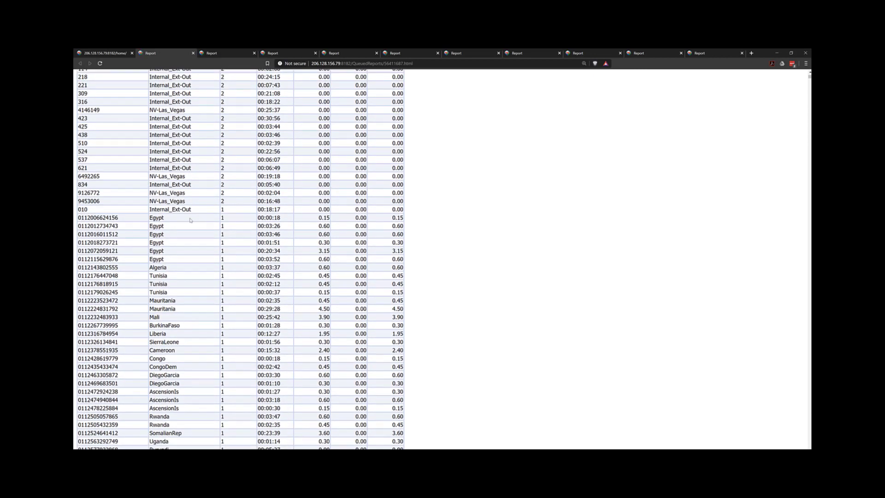
pyautogui.doubleClick(222, 218)
pyautogui.click(125, 55)
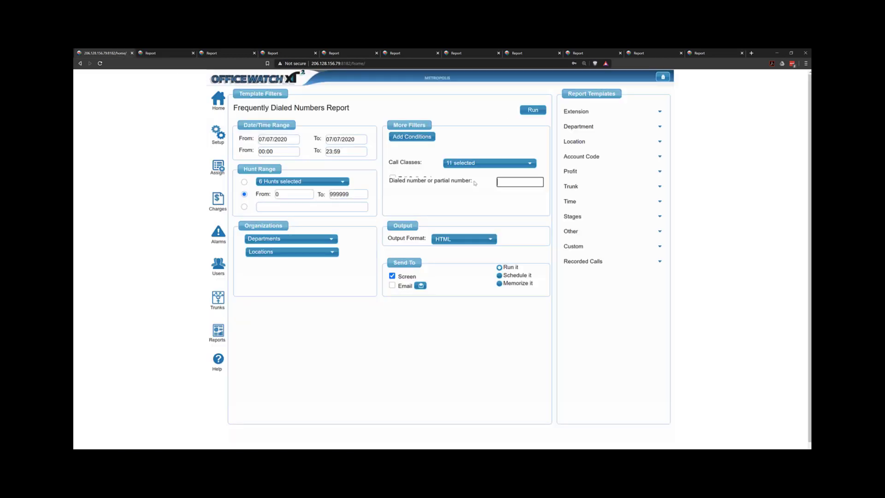
pyautogui.click(603, 234)
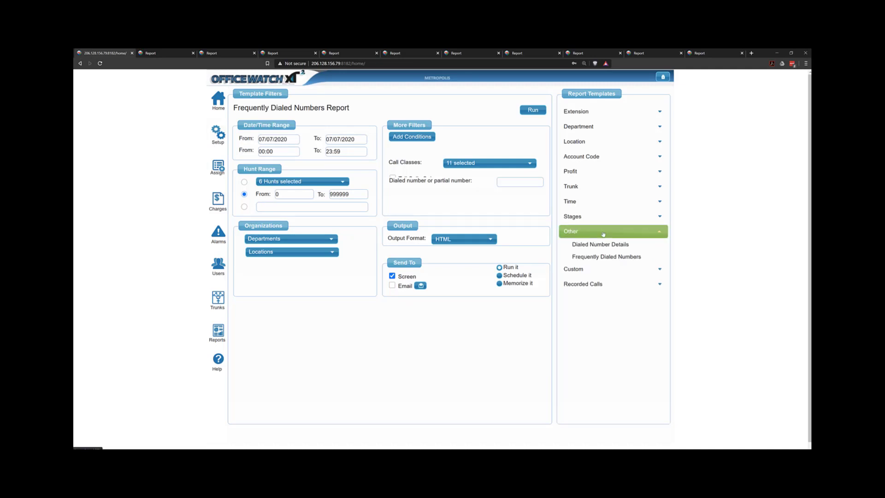
pyautogui.click(605, 261)
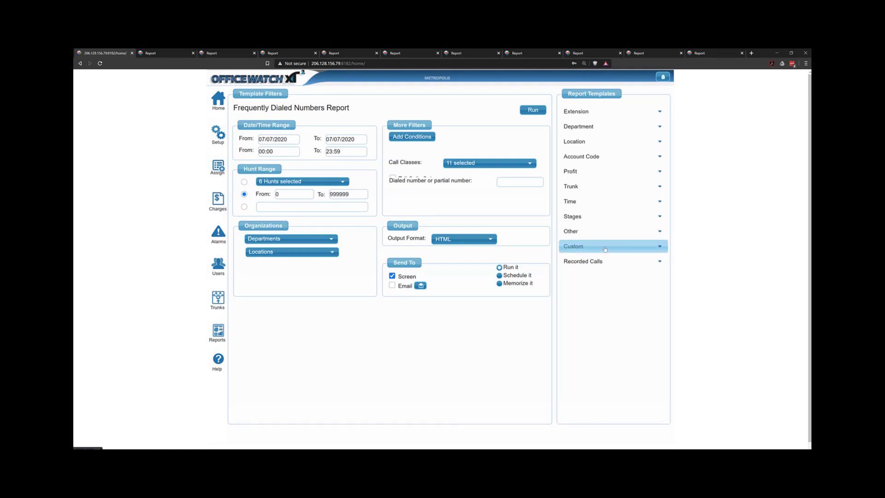
pyautogui.rightClick(100, 91)
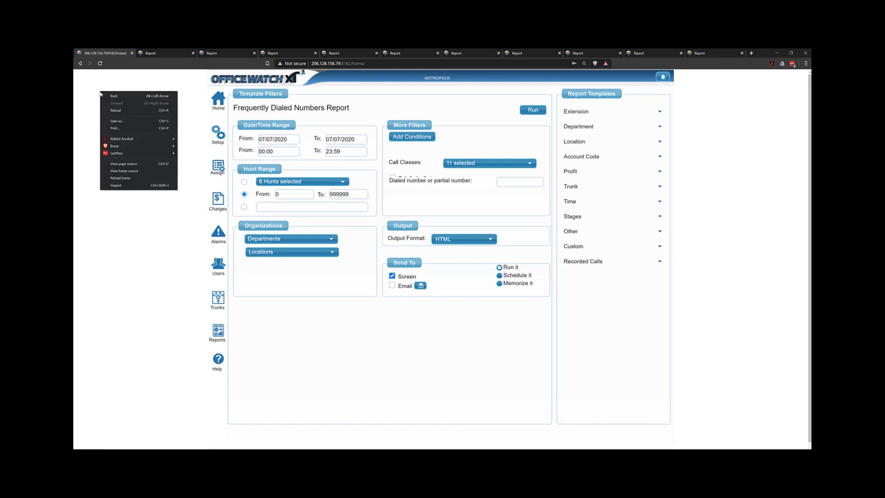
pyautogui.click(130, 113)
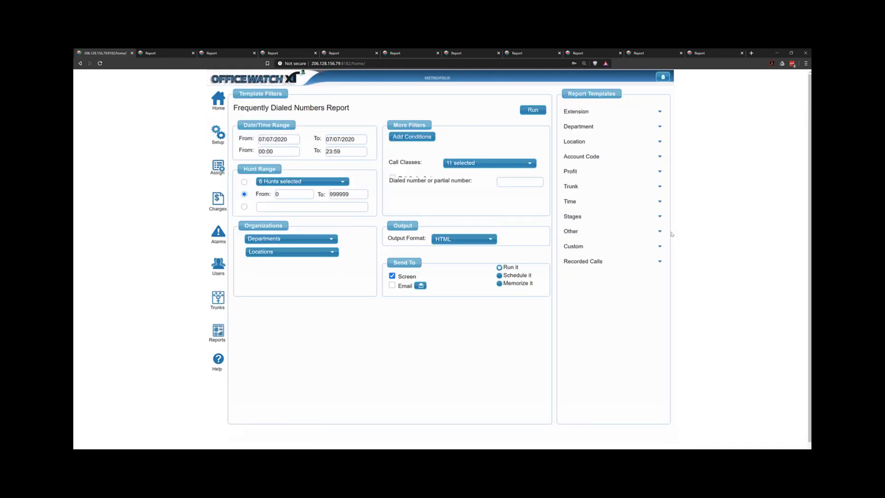
# Open the Event Trace By Caller Id template from the Other report templates
pyautogui.click(660, 232)
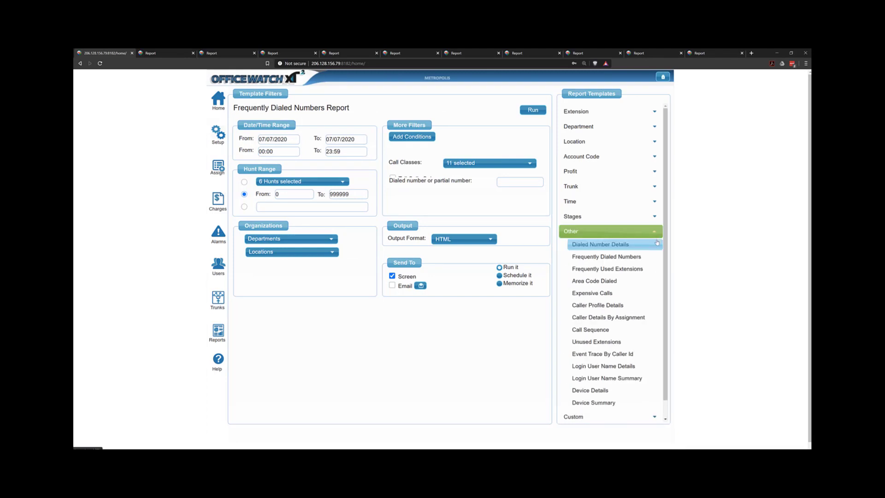
pyautogui.scroll(-1, 657, 243)
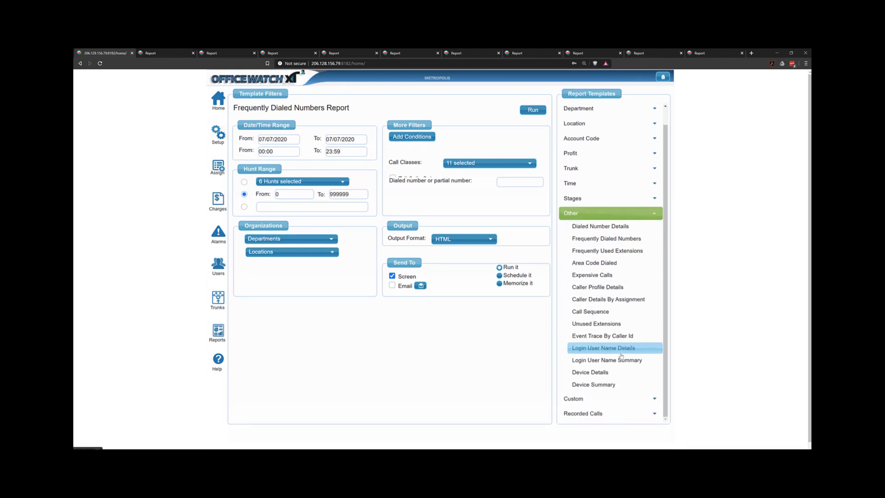
pyautogui.click(604, 335)
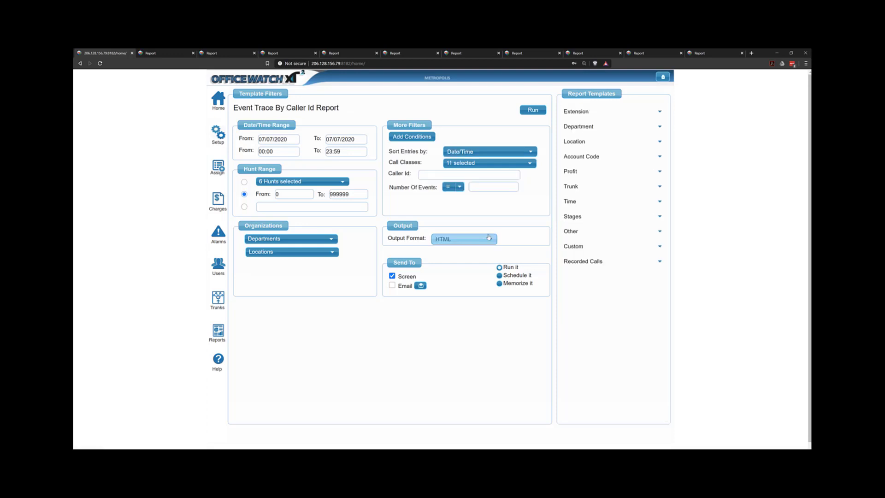
# Set the Number of Events filter to greater than 5
pyautogui.click(454, 187)
pyautogui.click(455, 230)
pyautogui.click(478, 187)
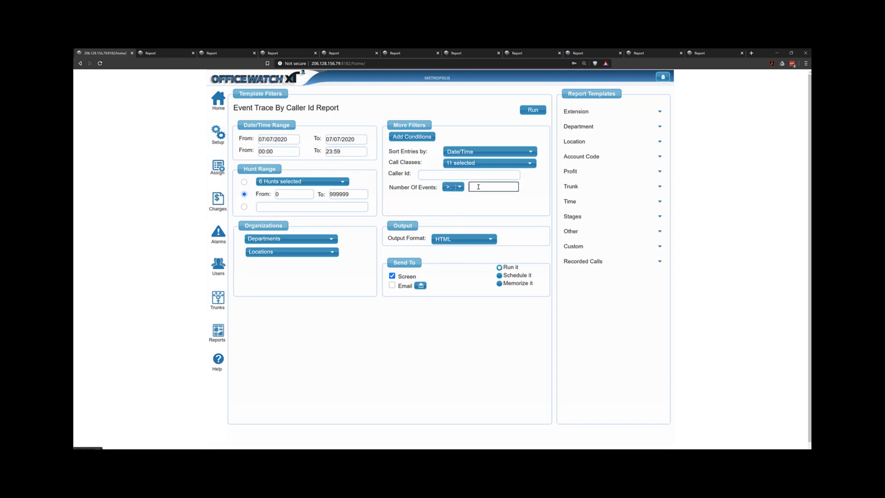
pyautogui.click(459, 187)
pyautogui.click(454, 219)
pyautogui.hotkey('ctrl', '-')
pyautogui.hotkey('ctrl', '+')
pyautogui.click(479, 180)
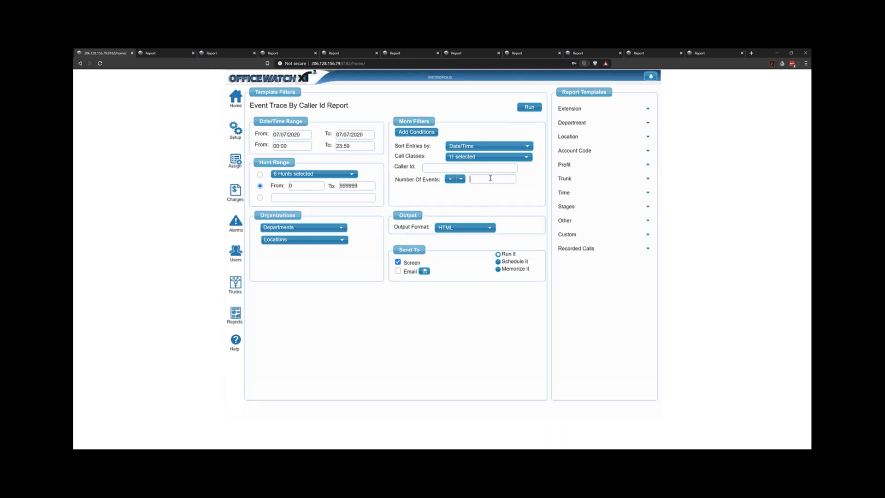
pyautogui.hotkey('ctrl', '+')
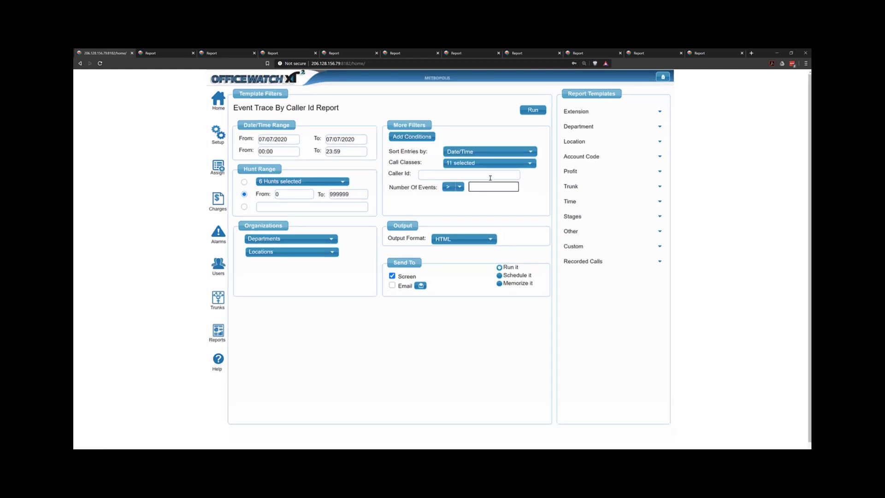
pyautogui.write('5')
pyautogui.click(447, 177)
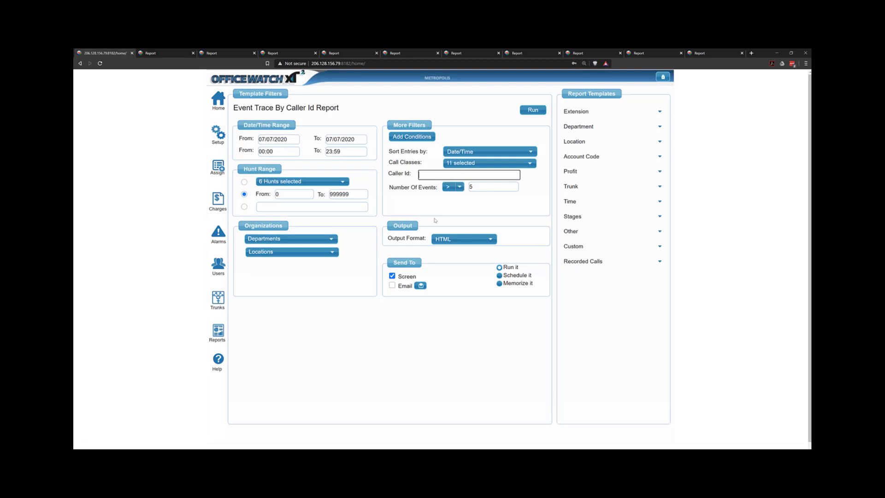
# Switch to the Call Sequence template from the Other report templates
pyautogui.click(584, 231)
pyautogui.click(583, 233)
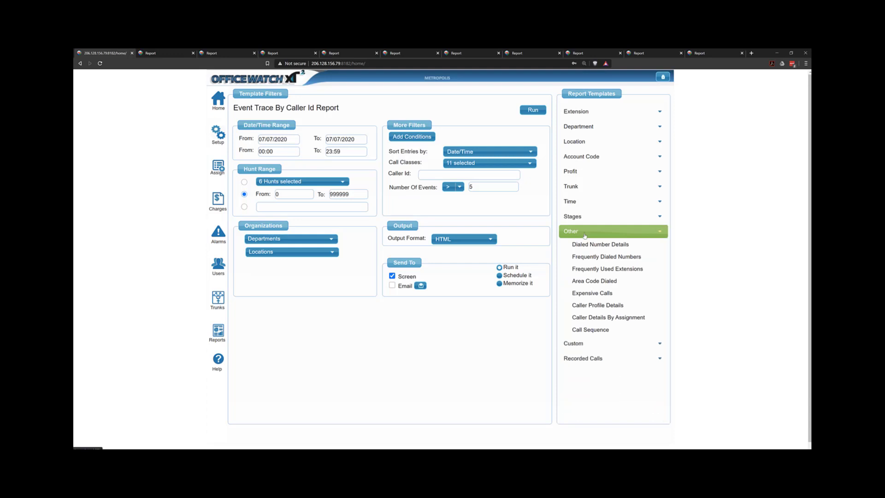
pyautogui.click(591, 231)
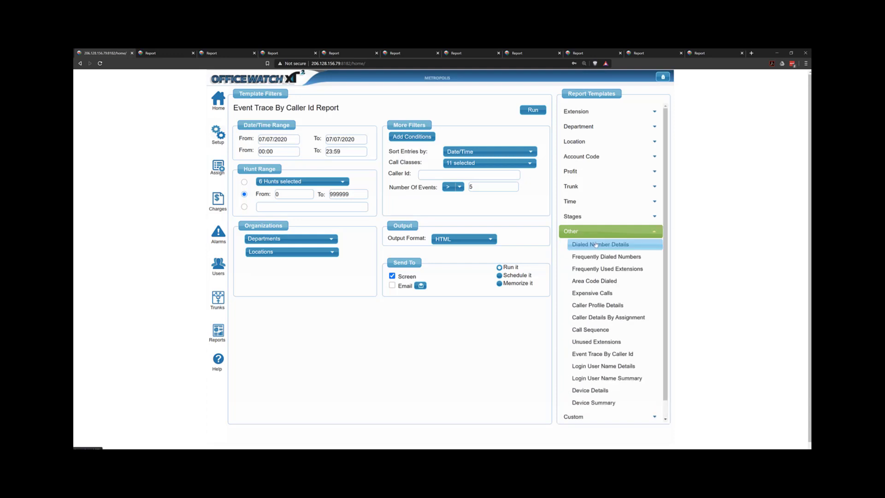
pyautogui.click(607, 329)
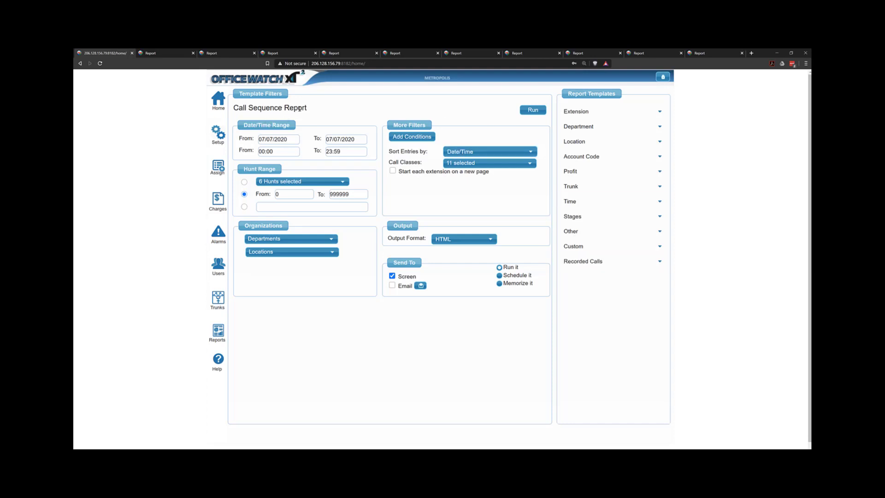
# Expand the Other report templates category again
pyautogui.click(606, 236)
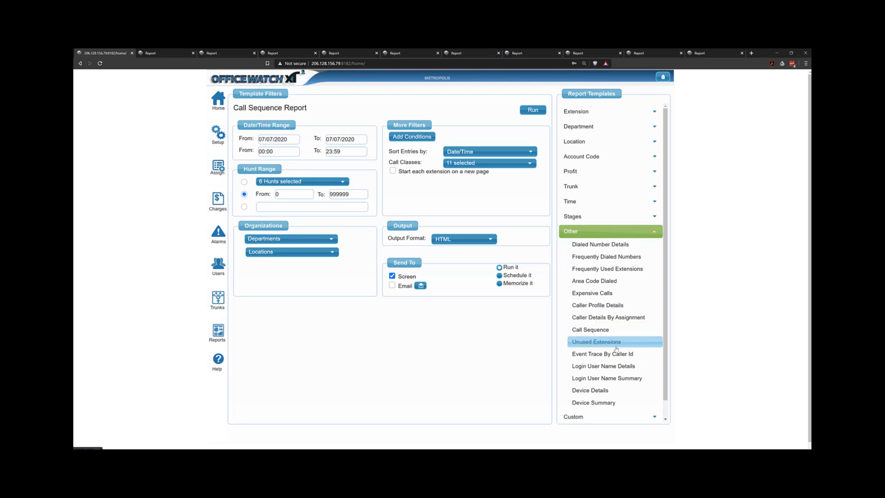
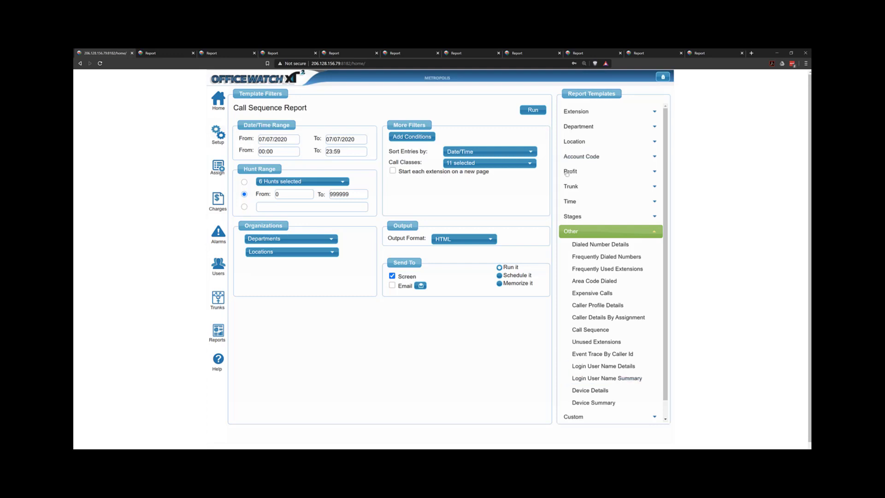
# Open the Custom Details template from the Custom report templates and show its report column options
pyautogui.click(586, 413)
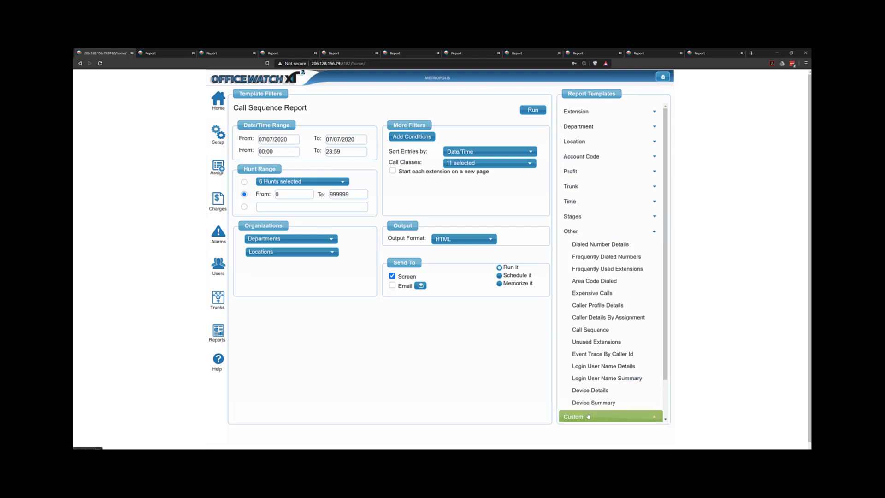
pyautogui.scroll(-1, 595, 396)
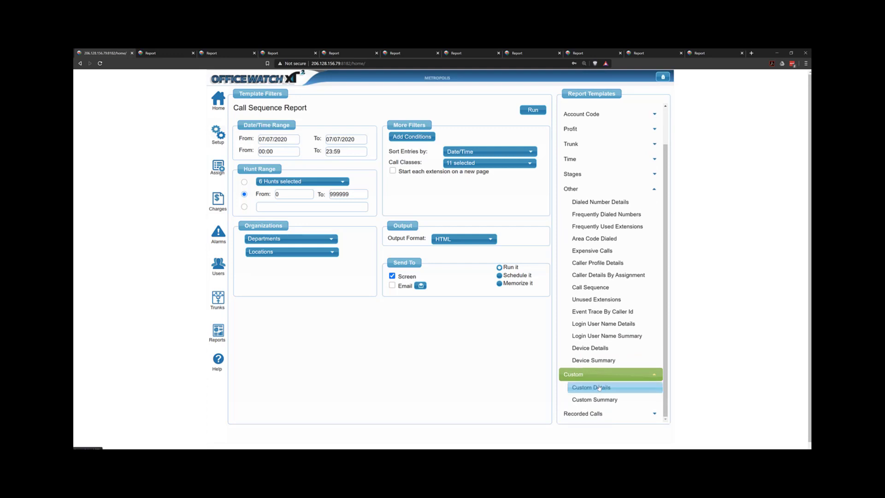
pyautogui.click(600, 388)
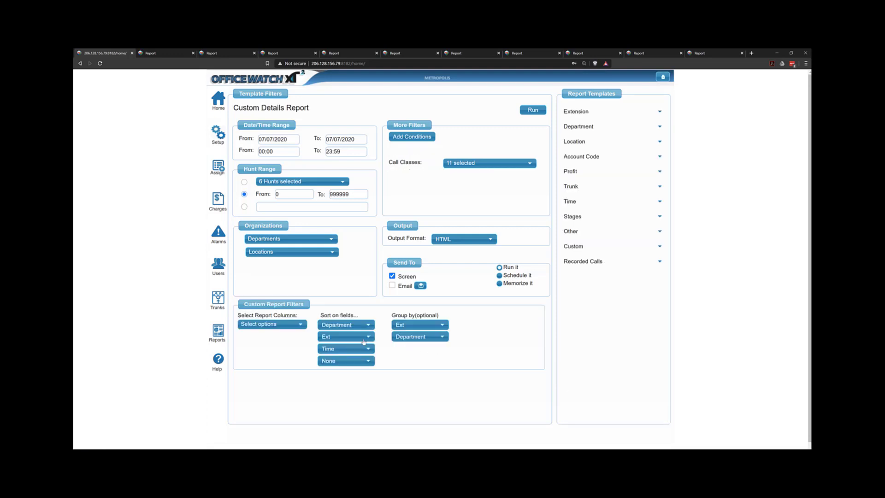
pyautogui.click(272, 324)
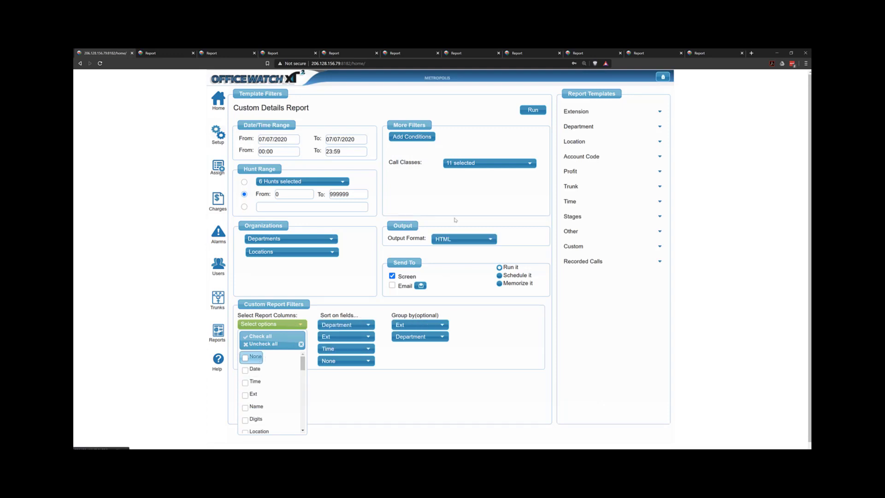
# Add a condition where the Ring Seconds column is More Than 30
pyautogui.click(424, 140)
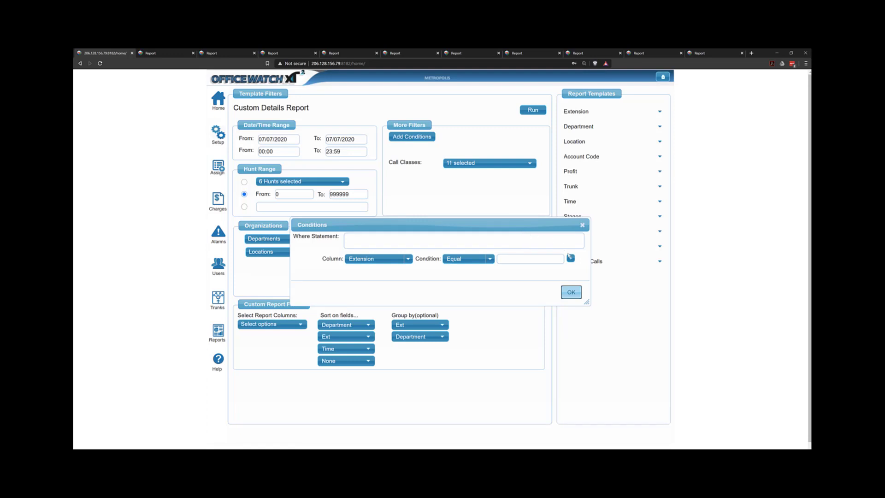
pyautogui.click(399, 259)
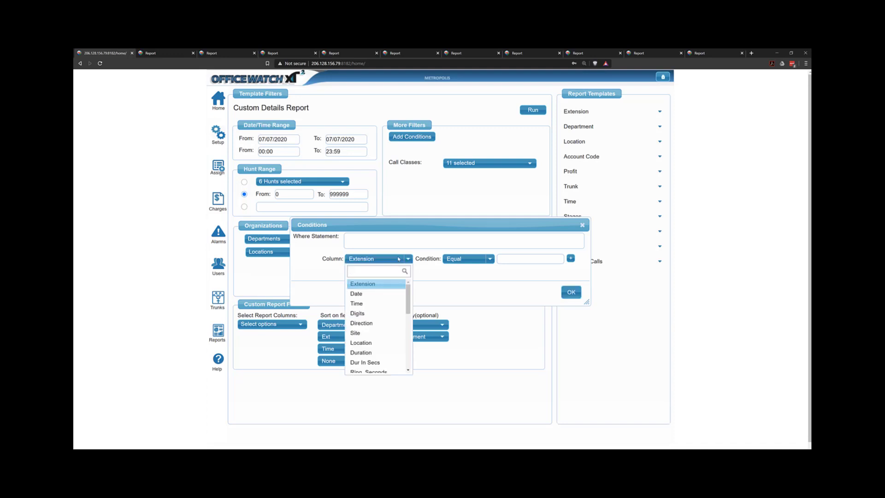
pyautogui.scroll(-1, 396, 263)
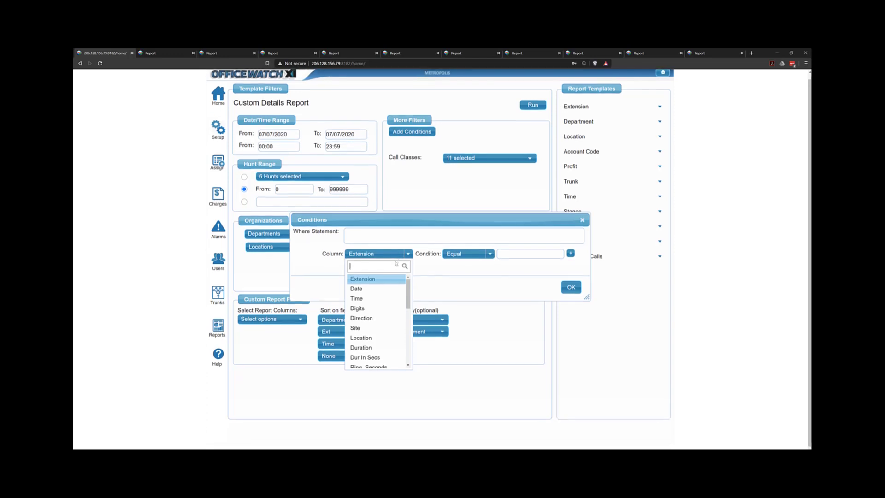
pyautogui.click(381, 361)
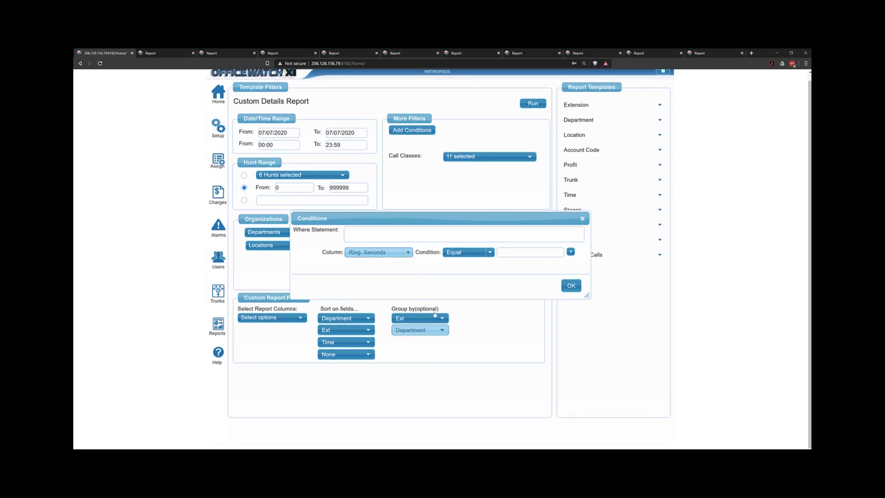
pyautogui.click(466, 253)
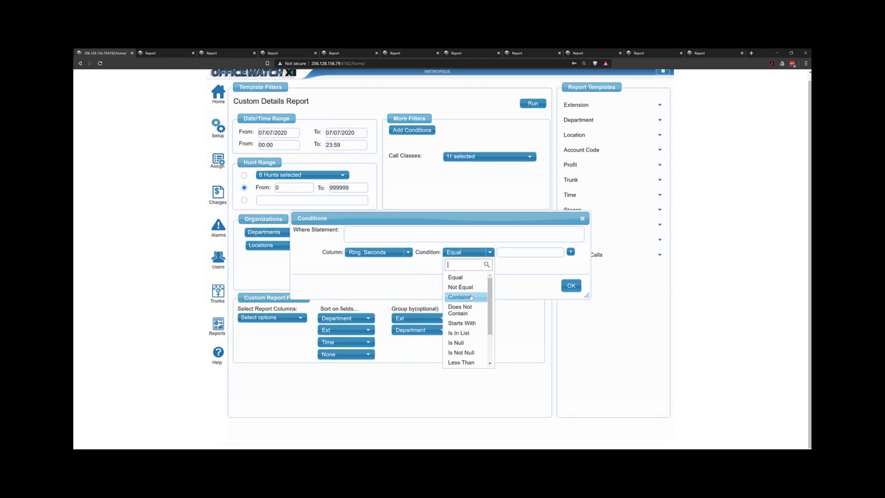
pyautogui.scroll(-3, 469, 329)
pyautogui.click(468, 328)
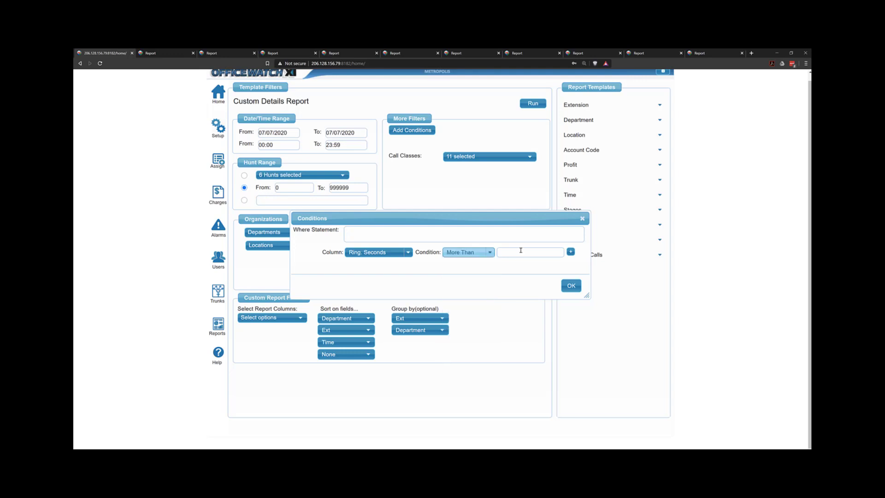
pyautogui.click(521, 252)
pyautogui.write('30')
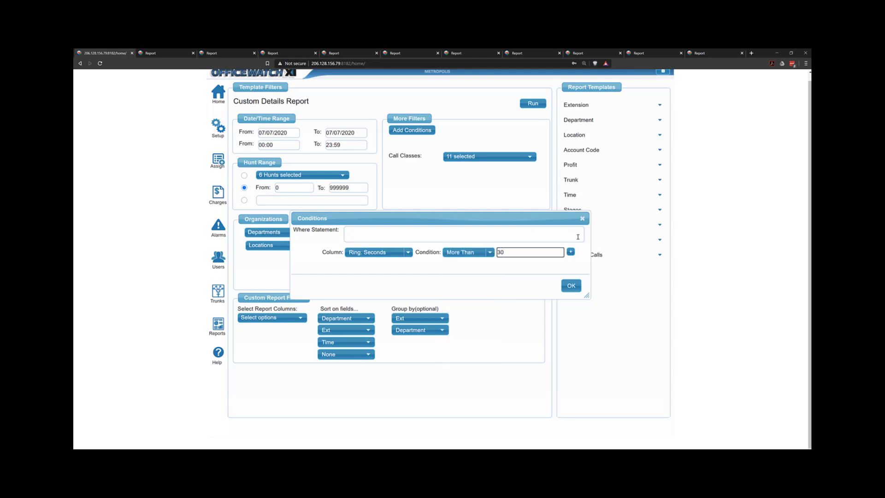
# Add a second And condition where Extension equals 101 and generate the where statement
pyautogui.click(571, 252)
pyautogui.click(383, 261)
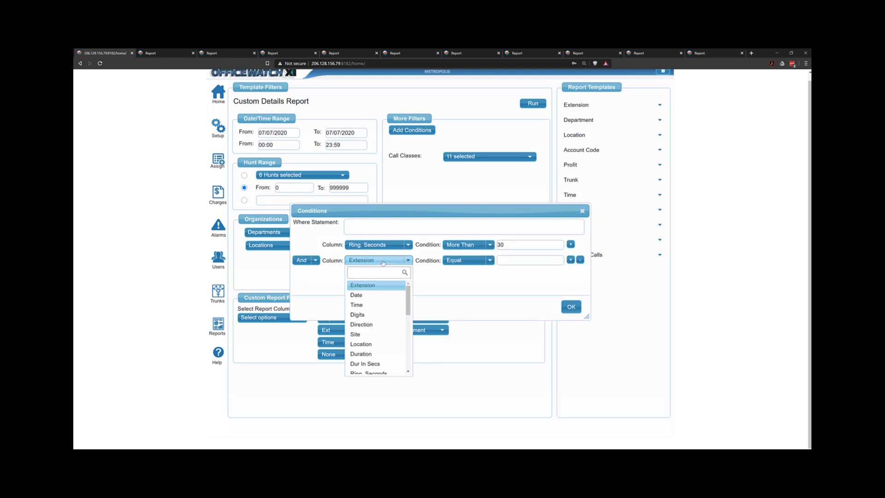
pyautogui.scroll(-3, 390, 319)
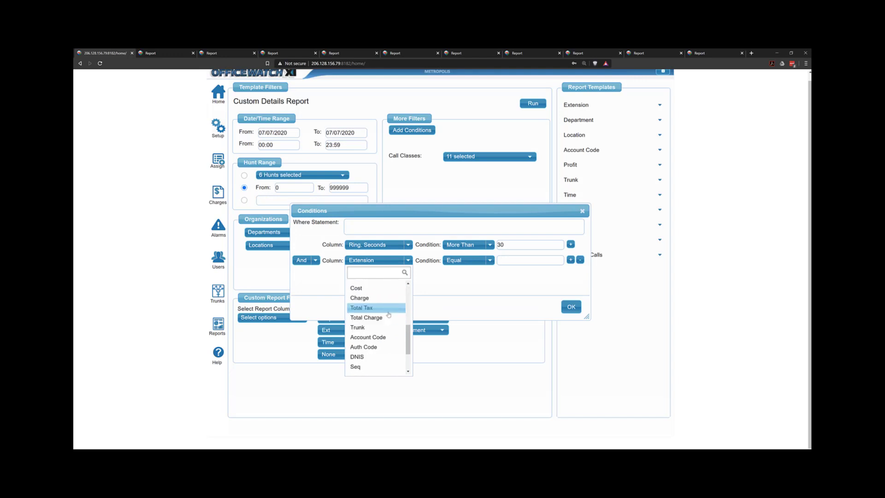
pyautogui.scroll(3, 383, 309)
pyautogui.click(492, 298)
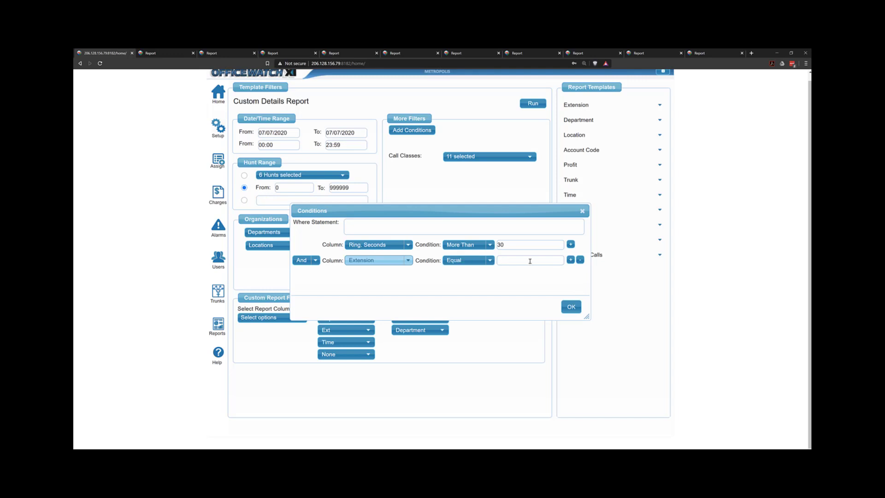
pyautogui.click(501, 261)
pyautogui.write('101')
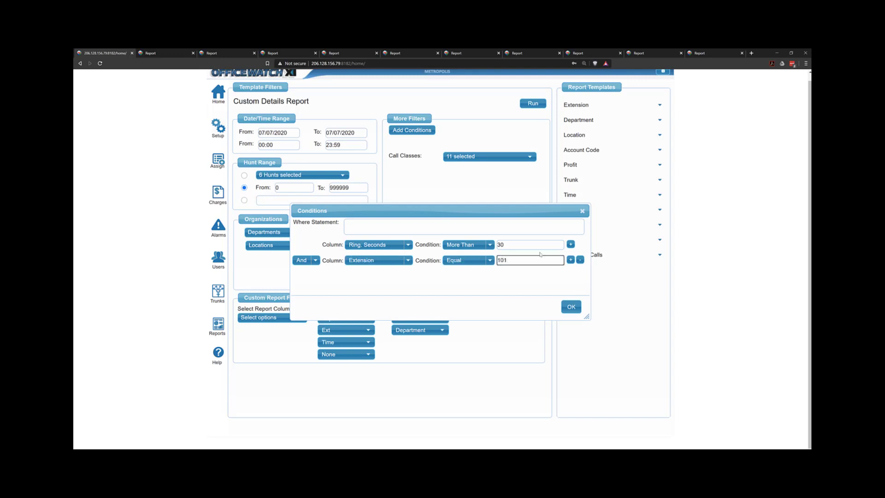
pyautogui.click(571, 307)
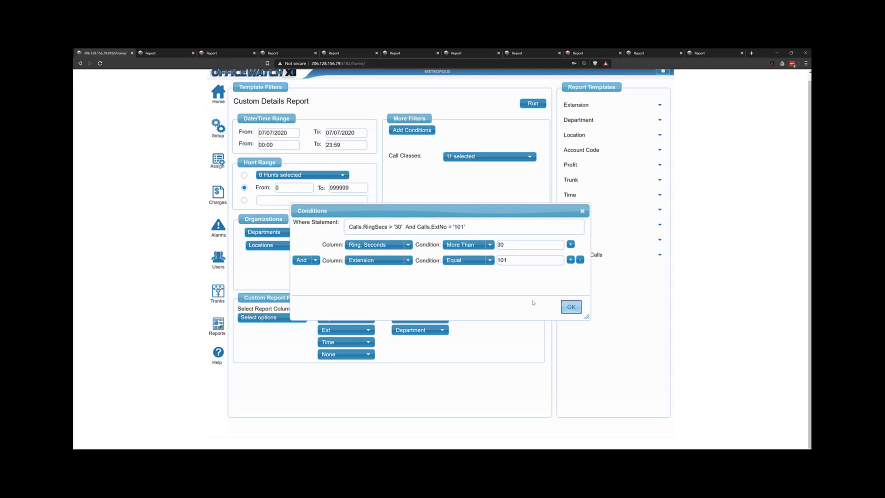
# Highlight the generated where statement to examine it
pyautogui.moveTo(348, 227); pyautogui.dragTo(413, 227)
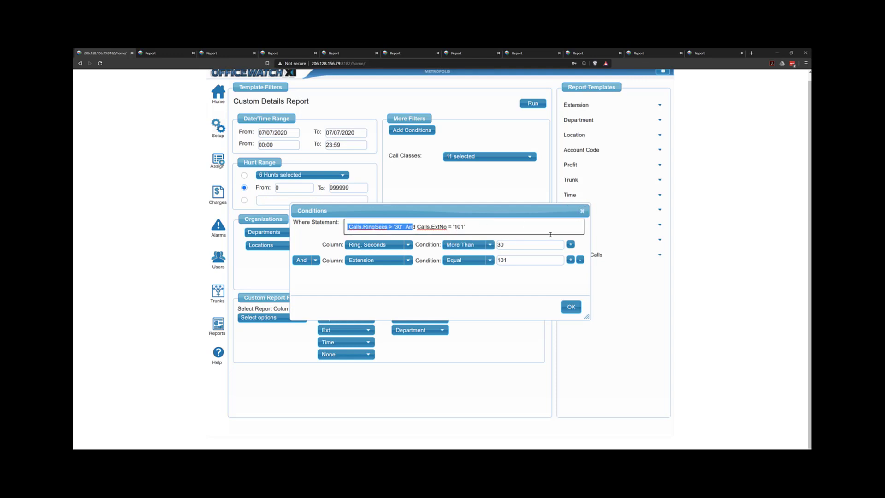
pyautogui.moveTo(584, 213); pyautogui.dragTo(582, 212)
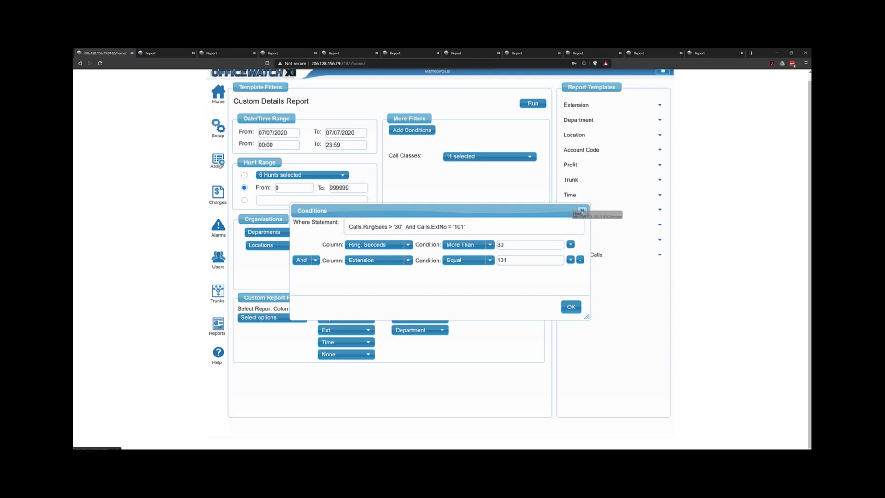
pyautogui.moveTo(504, 226); pyautogui.dragTo(306, 224)
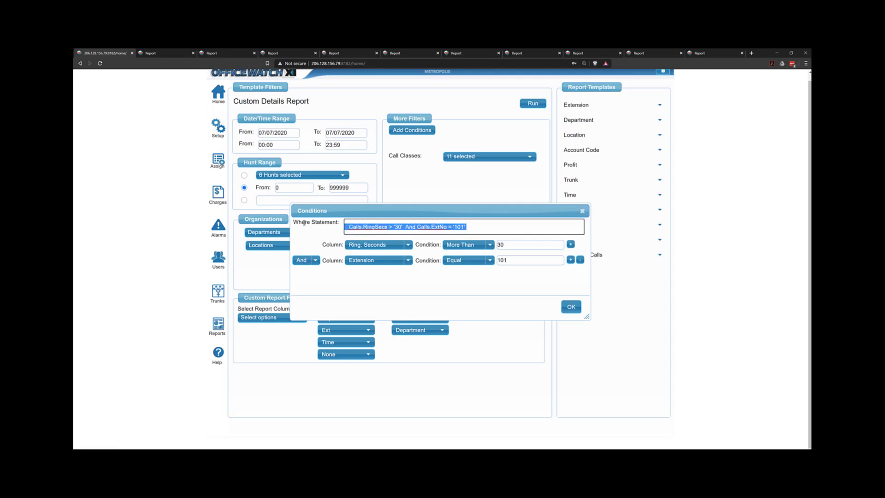
# Delete the Extension condition row, regenerate the where statement from the Ring Seconds condition, and close the dialog
pyautogui.click(580, 260)
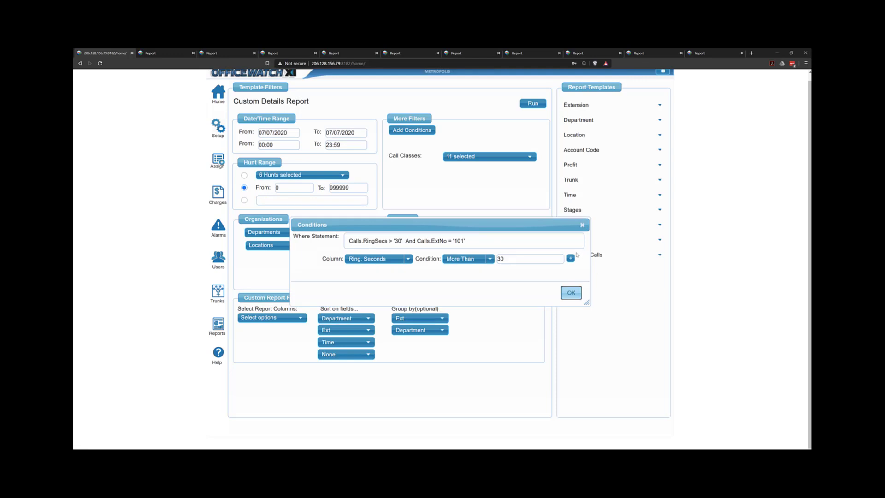
pyautogui.moveTo(521, 240); pyautogui.dragTo(346, 241)
pyautogui.press('BackSpace')
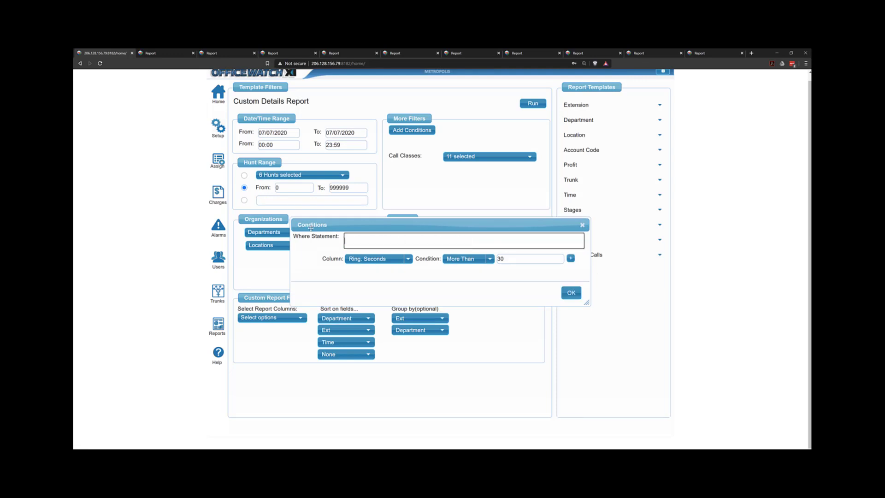
pyautogui.click(572, 293)
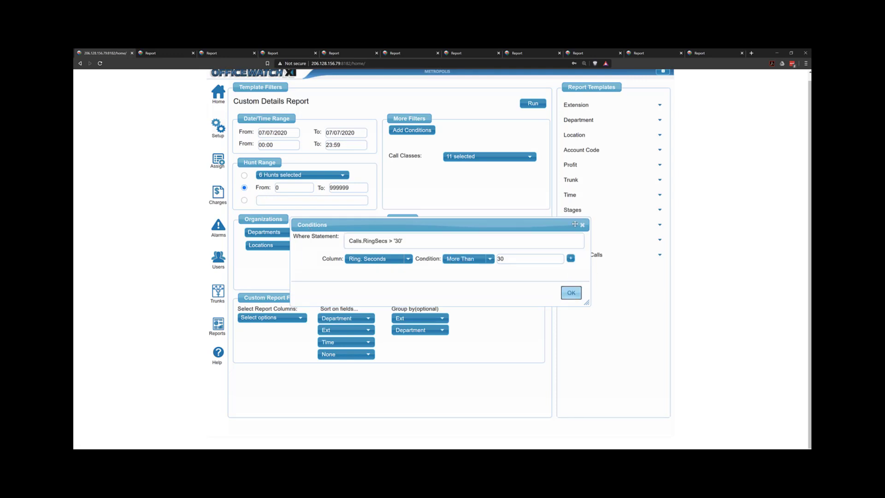
pyautogui.click(583, 226)
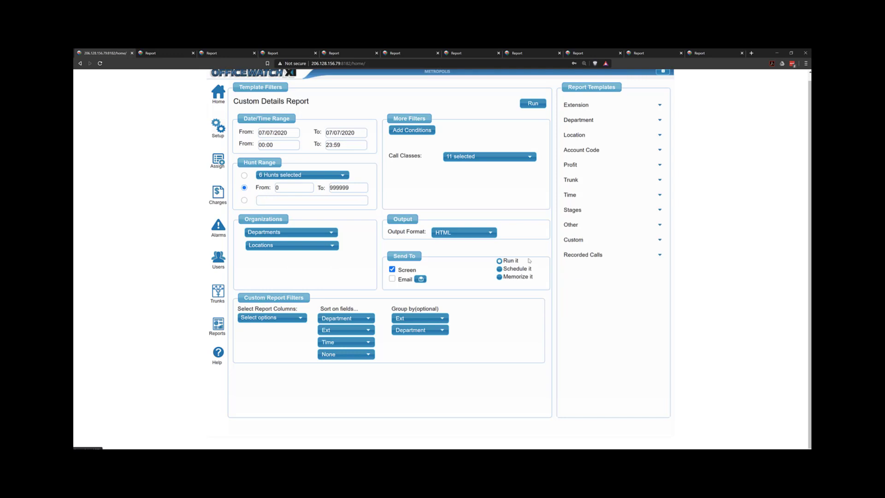
# Reopen the Conditions dialog to review the saved condition, then expand the Recorded Calls report templates
pyautogui.click(412, 131)
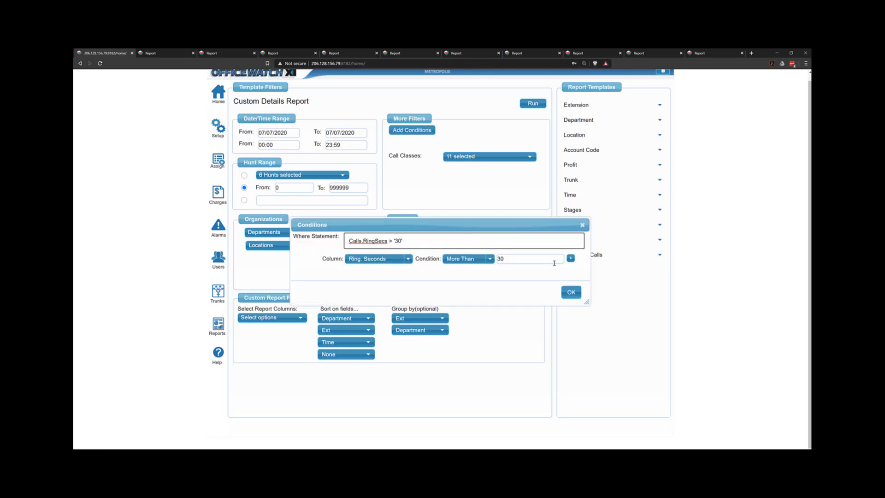
pyautogui.click(583, 225)
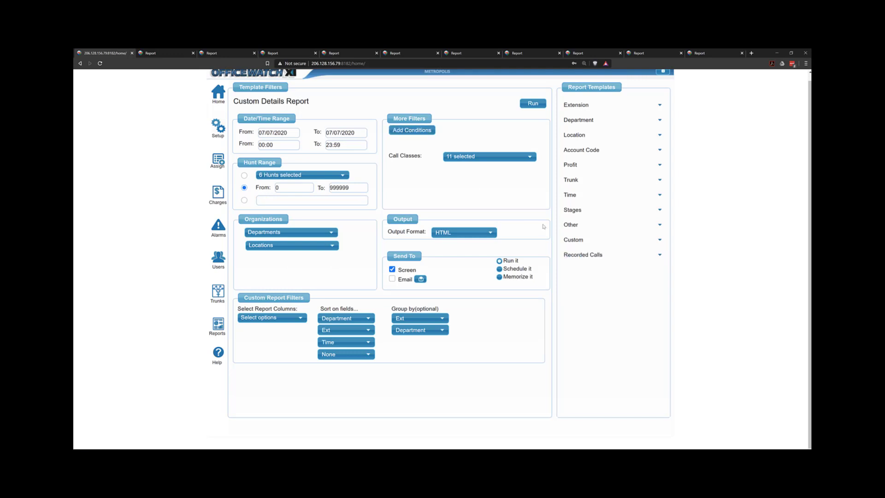
pyautogui.click(588, 257)
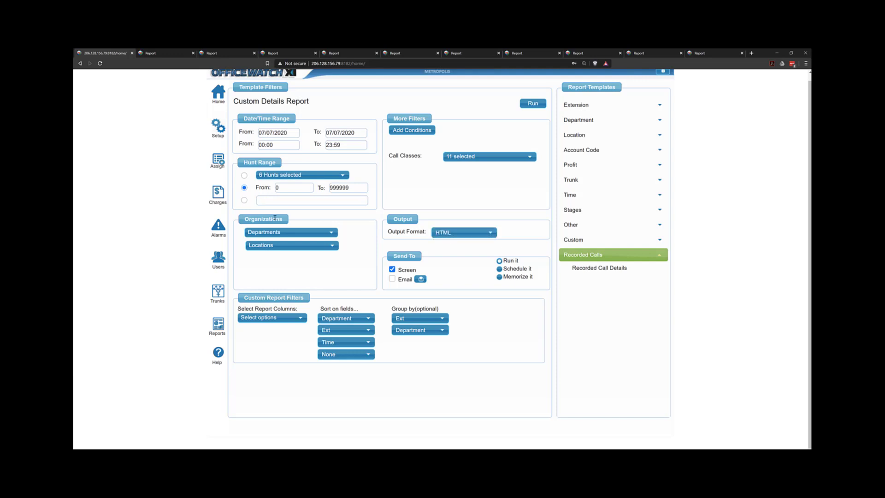
# Open the Emergency call alarm for editing from the Call Alarms list
pyautogui.click(217, 227)
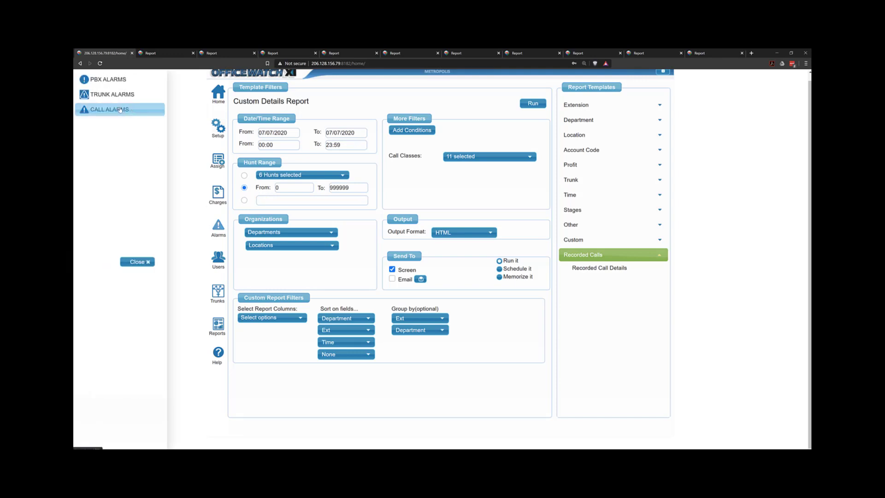
pyautogui.click(120, 109)
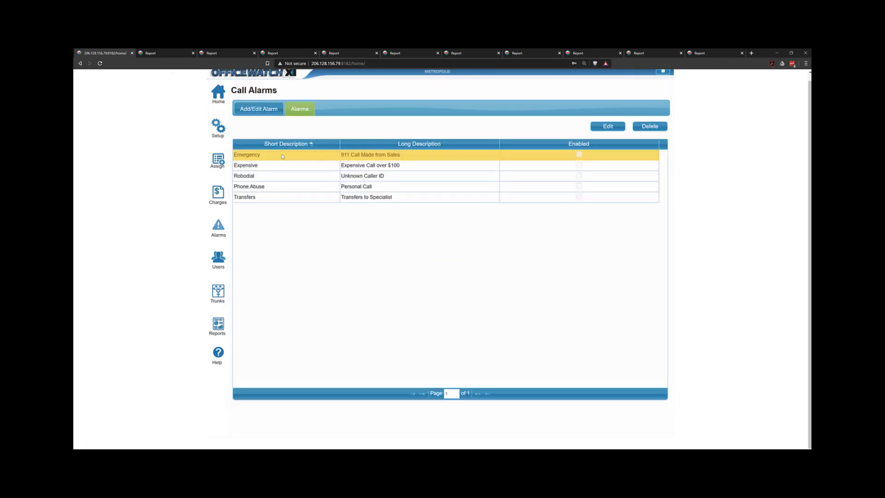
pyautogui.click(607, 126)
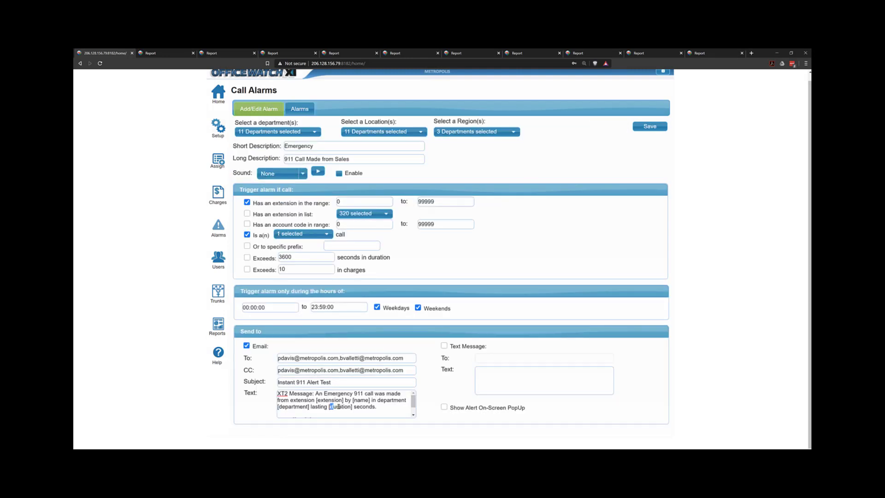
# Highlight the duration placeholder in the alarm's email text and return to the Report Generator
pyautogui.moveTo(330, 408); pyautogui.dragTo(351, 408)
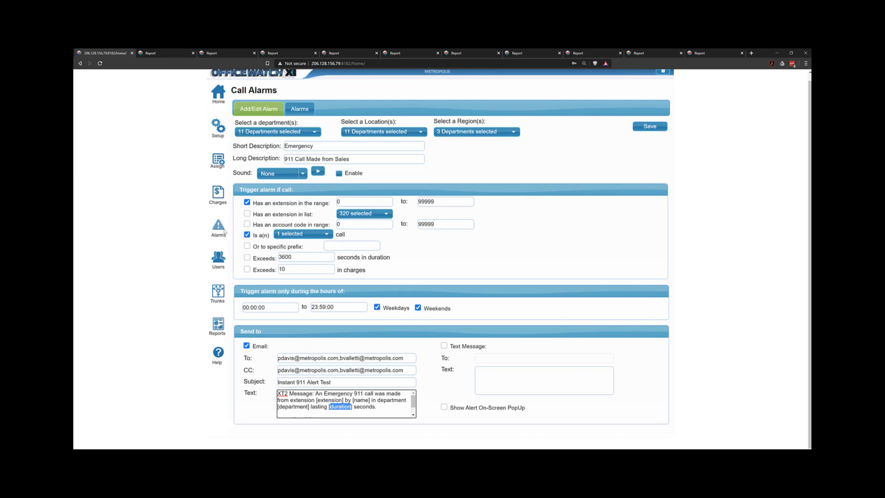
pyautogui.click(220, 327)
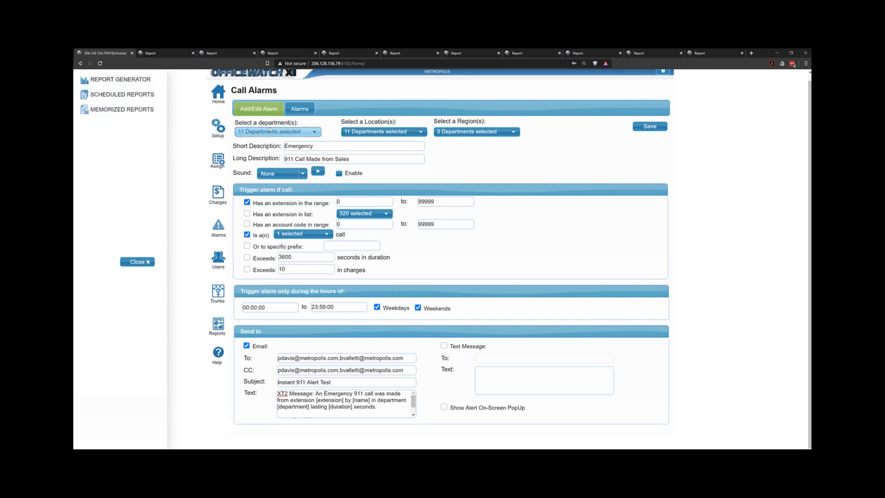
pyautogui.click(122, 81)
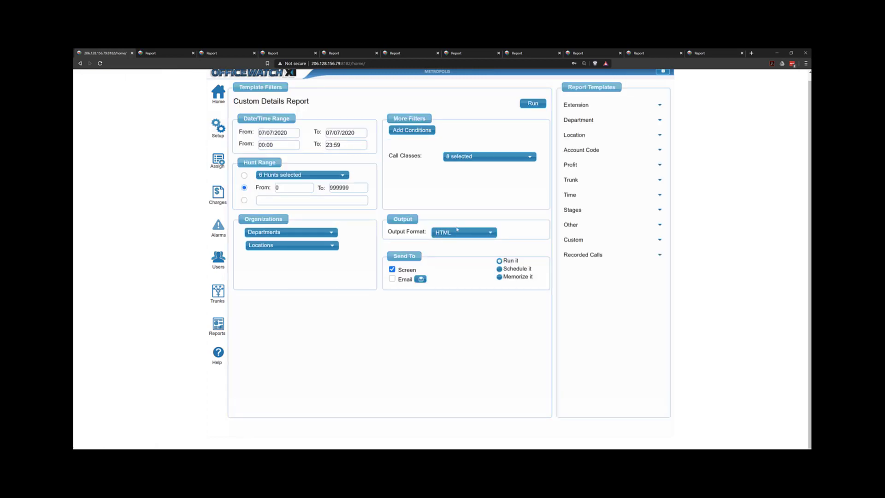